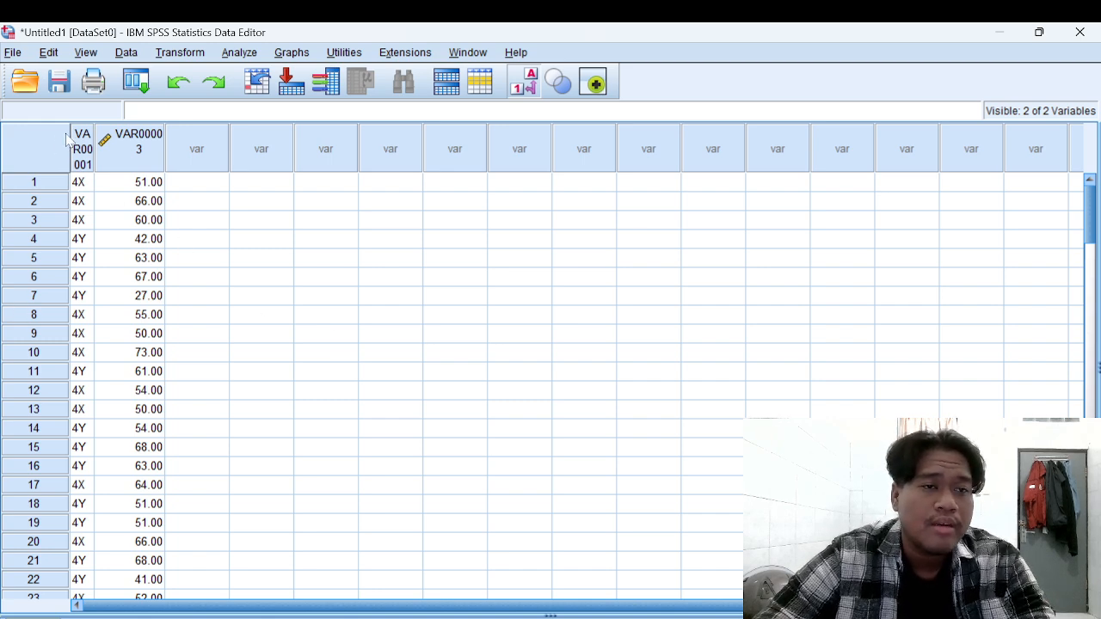
Widen the VAR00001 and VAR00003 data columns so each variable name fits on one line
{"action": "left_click_drag", "start_coordinate": [94, 144], "coordinate": [156, 145]}
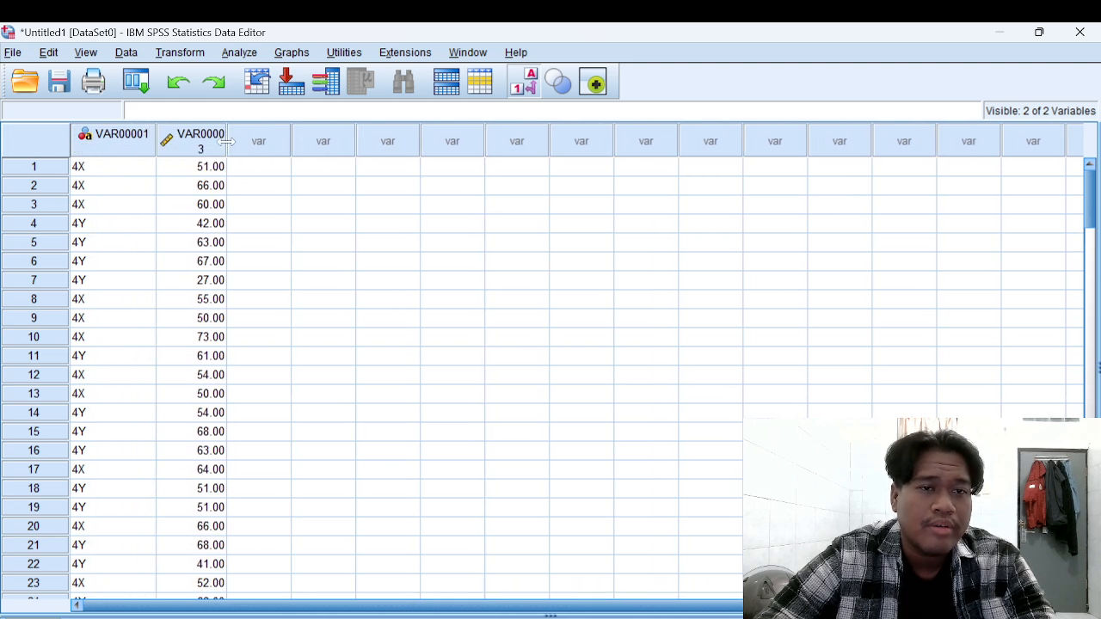
{"action": "left_click_drag", "start_coordinate": [225, 148], "coordinate": [249, 151]}
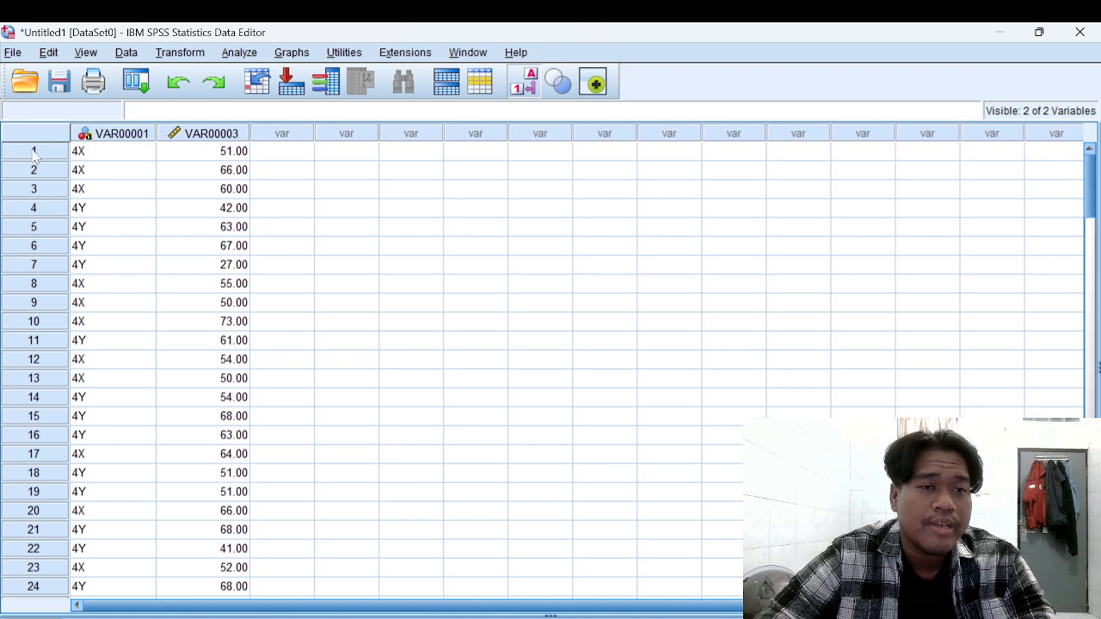
Examine the class codes in VAR00001 and the matching scores in VAR00003 in the first rows of the data
{"action": "left_click", "coordinate": [143, 155]}
{"action": "left_click", "coordinate": [207, 142]}
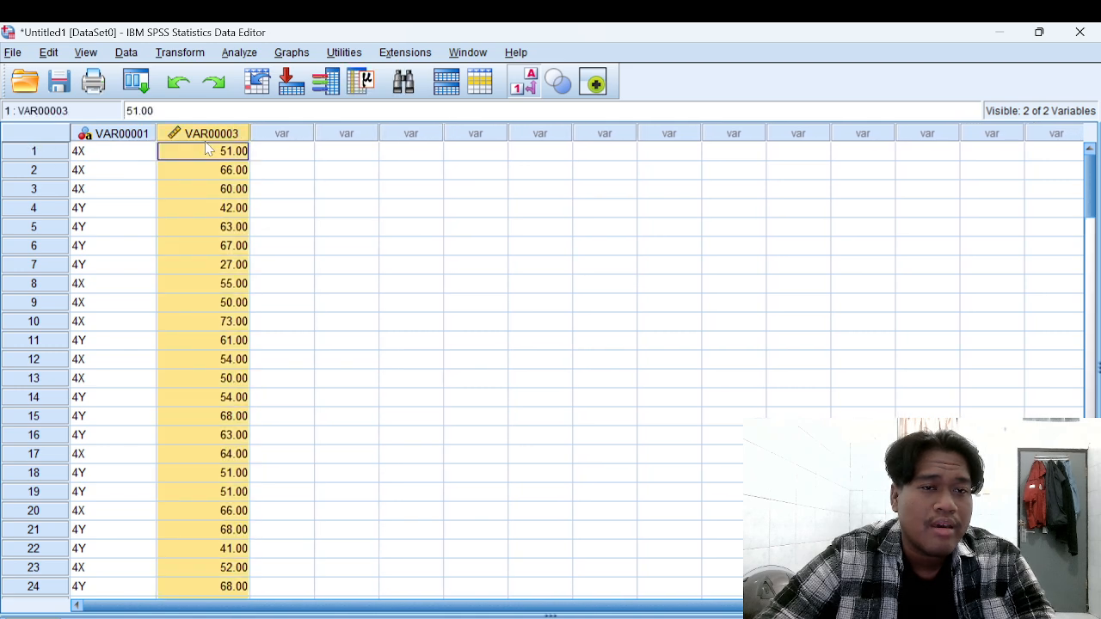
{"action": "left_click", "coordinate": [125, 155]}
{"action": "left_click", "coordinate": [127, 173]}
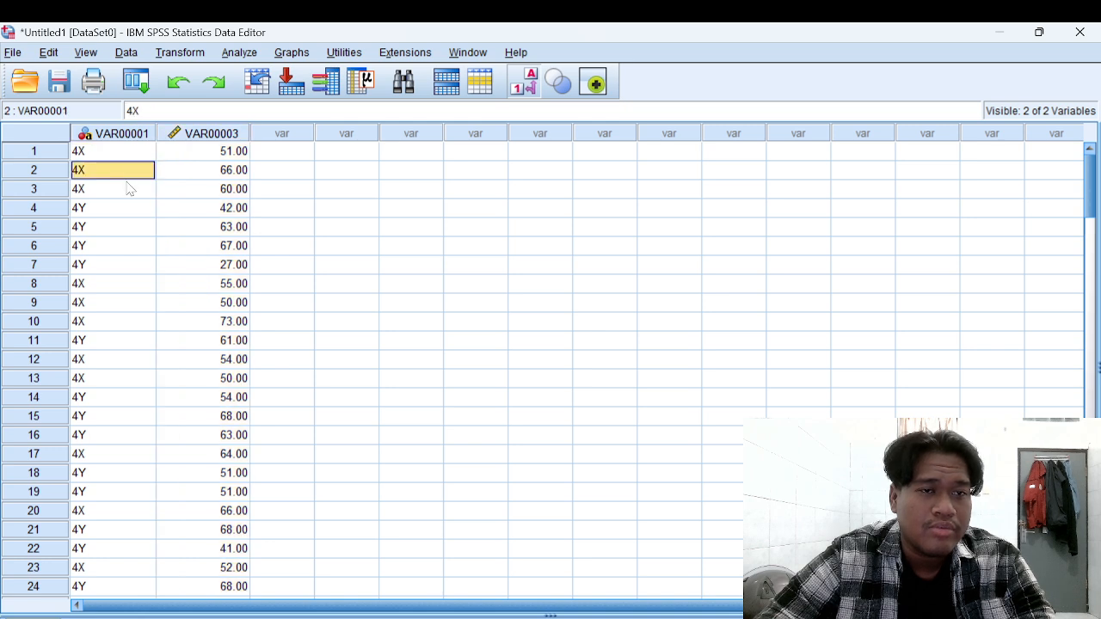
{"action": "left_click", "coordinate": [127, 184]}
{"action": "left_click_drag", "start_coordinate": [126, 153], "coordinate": [142, 264]}
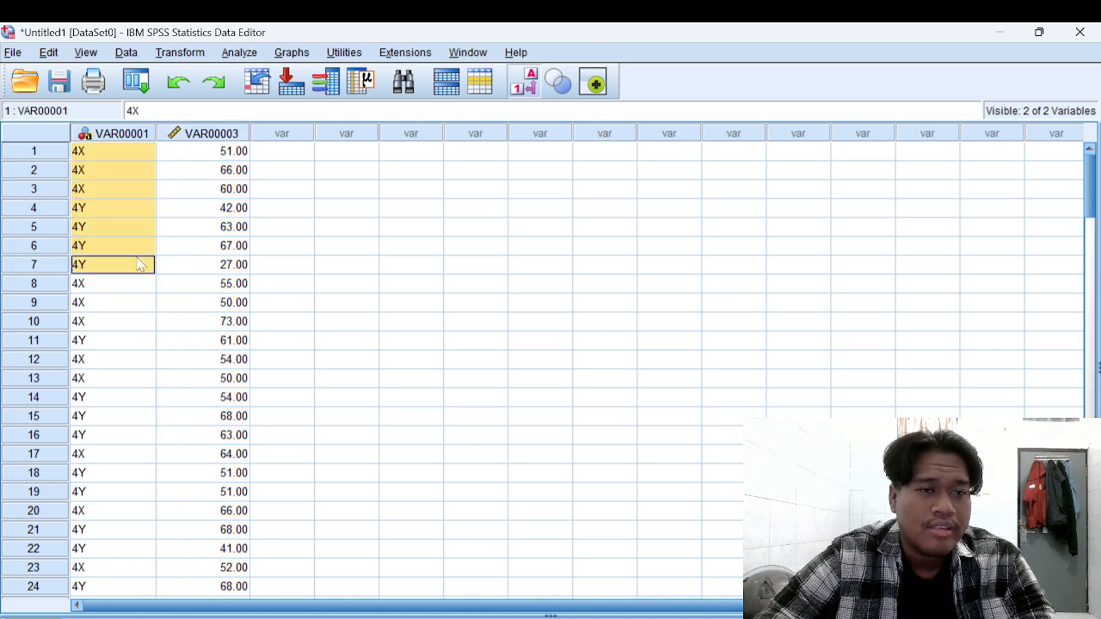
{"action": "left_click", "coordinate": [210, 208]}
{"action": "left_click", "coordinate": [209, 155]}
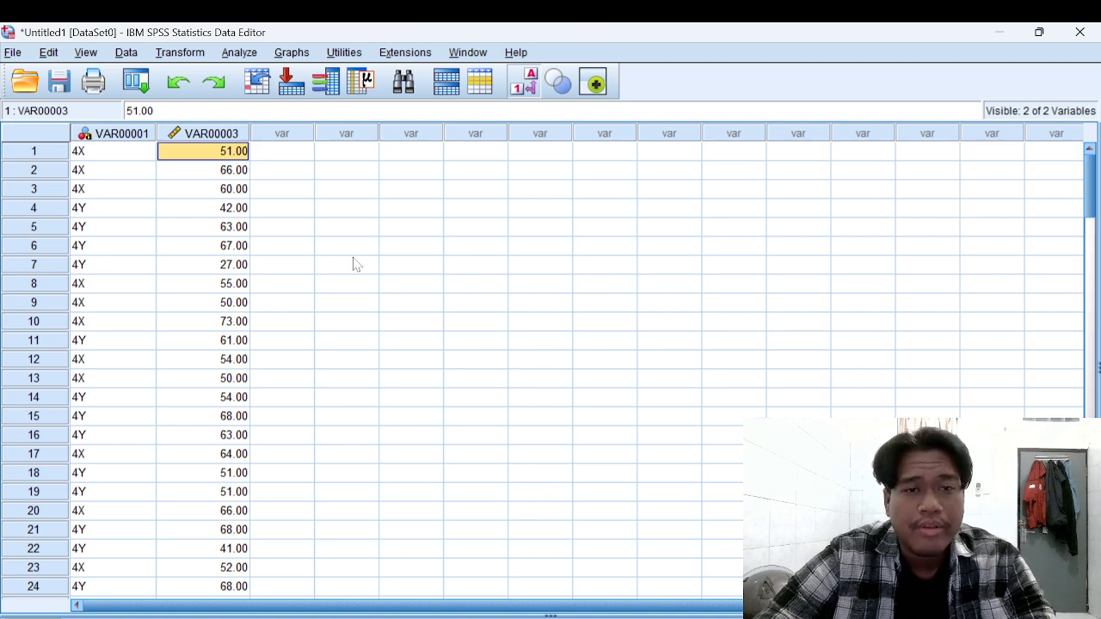
{"action": "left_click", "coordinate": [200, 172]}
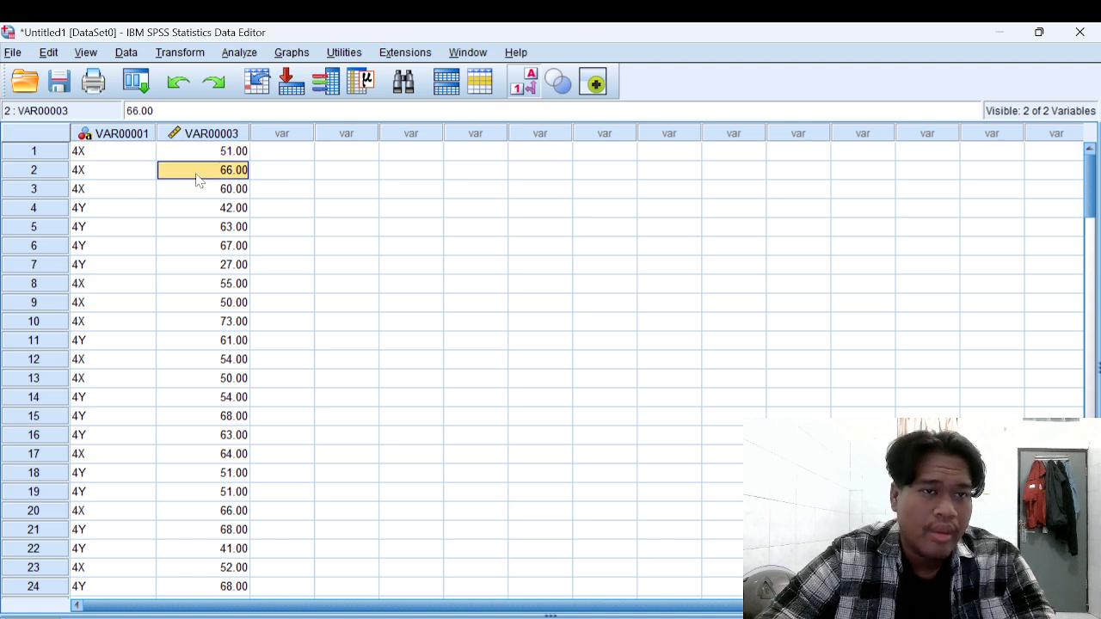
{"action": "left_click", "coordinate": [114, 170]}
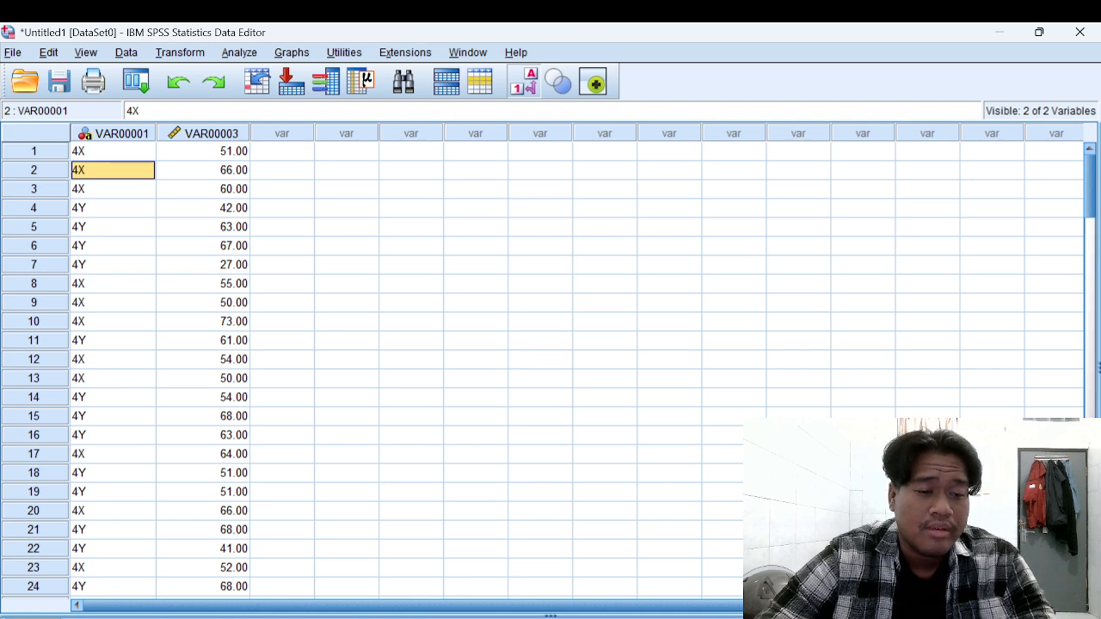
In the variable definitions, rename VAR00001 as Class and VAR00003 as LM
{"action": "left_click", "coordinate": [96, 618]}
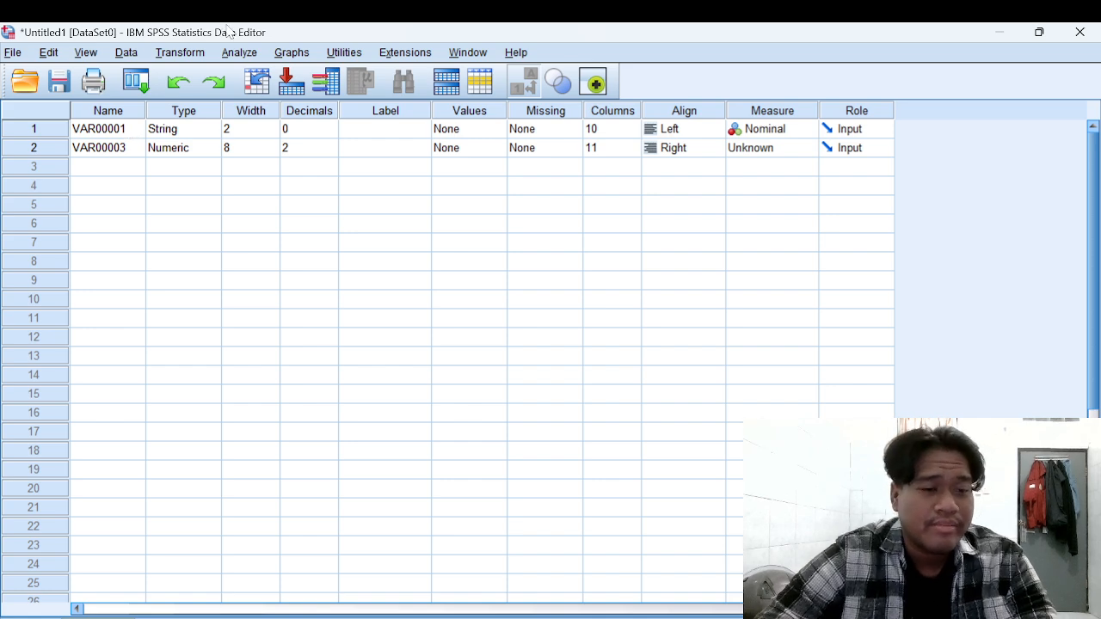
{"action": "left_click", "coordinate": [117, 148]}
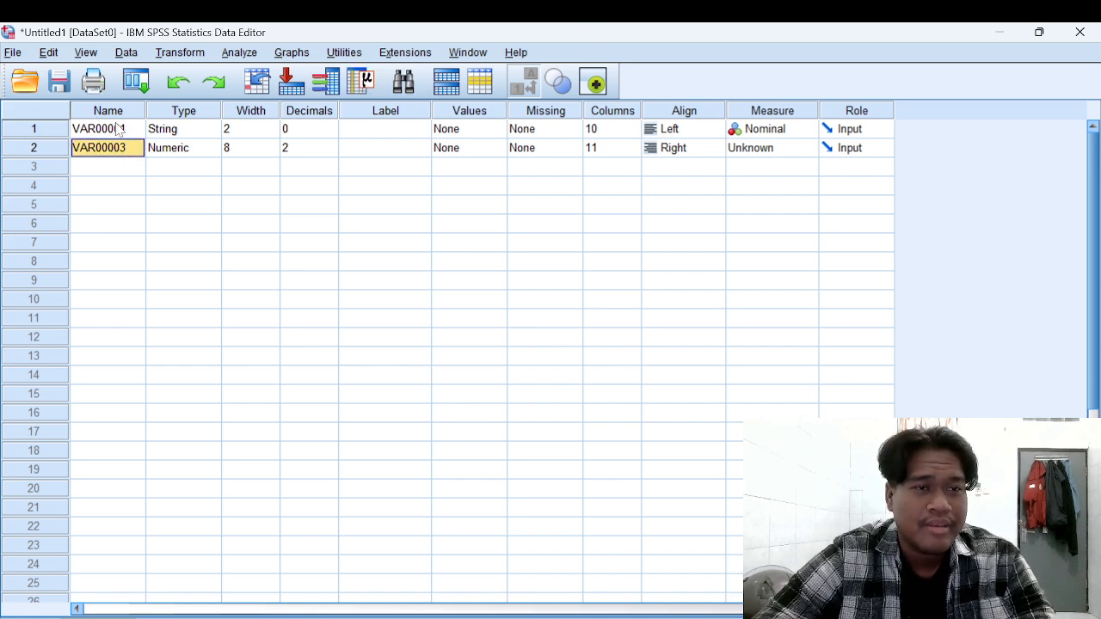
{"action": "left_click", "coordinate": [111, 130]}
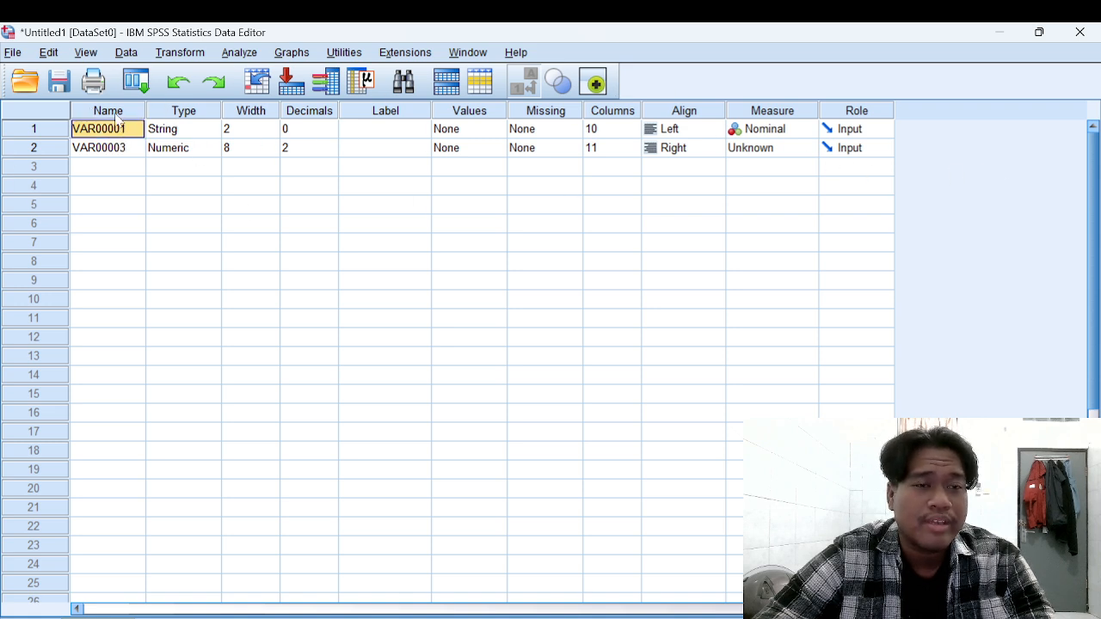
{"action": "left_click", "coordinate": [92, 149]}
{"action": "left_click", "coordinate": [98, 129]}
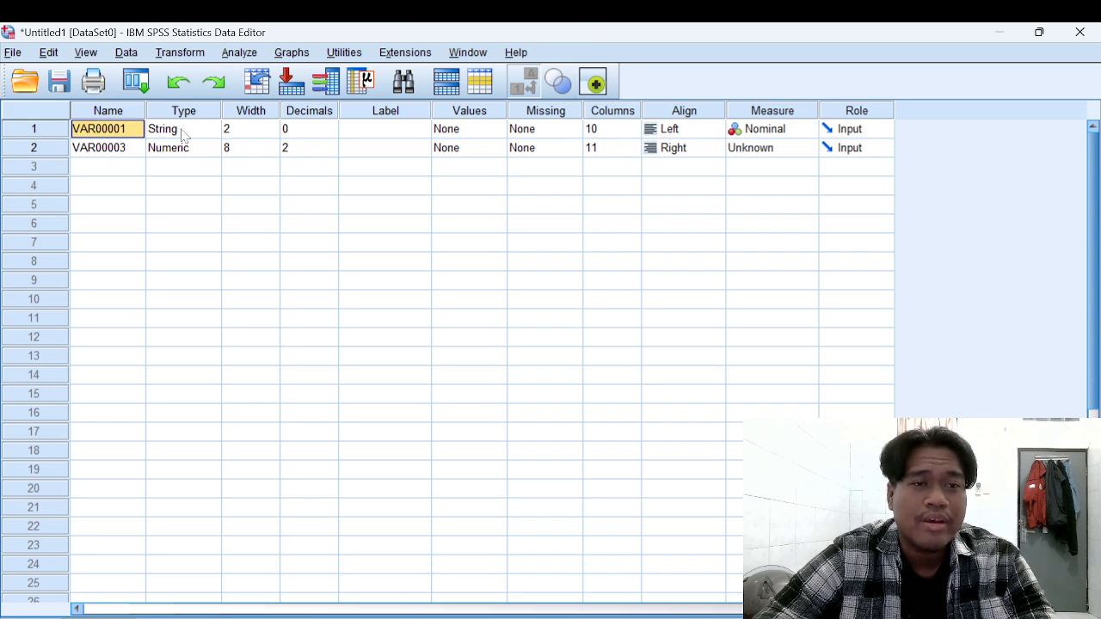
{"action": "left_click", "coordinate": [139, 151]}
{"action": "left_click", "coordinate": [133, 129]}
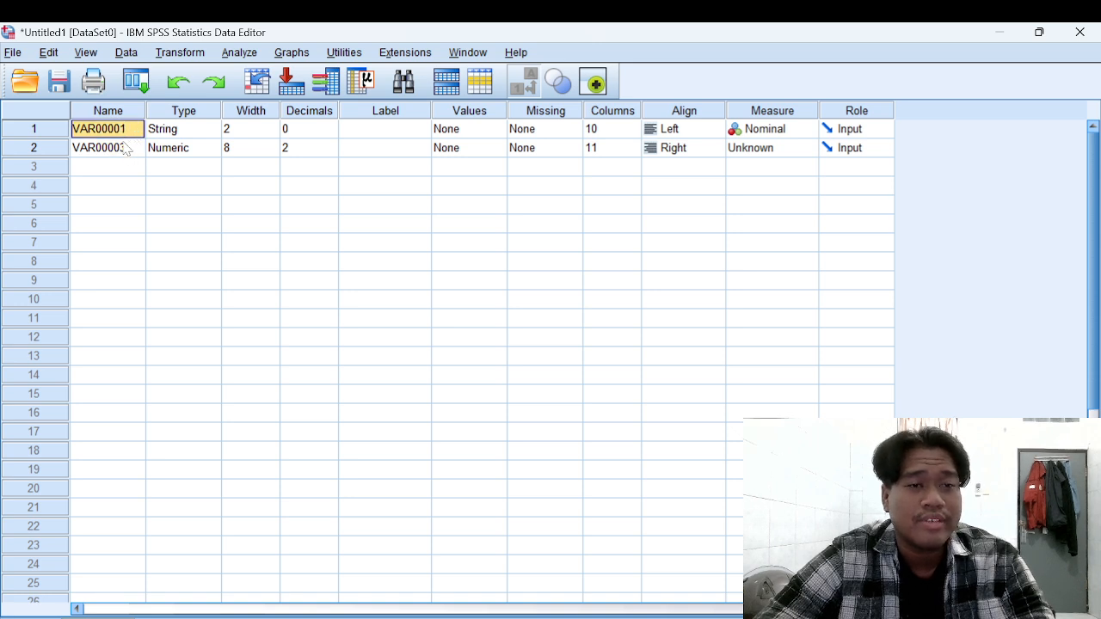
{"action": "left_click", "coordinate": [129, 148]}
{"action": "left_click", "coordinate": [123, 129]}
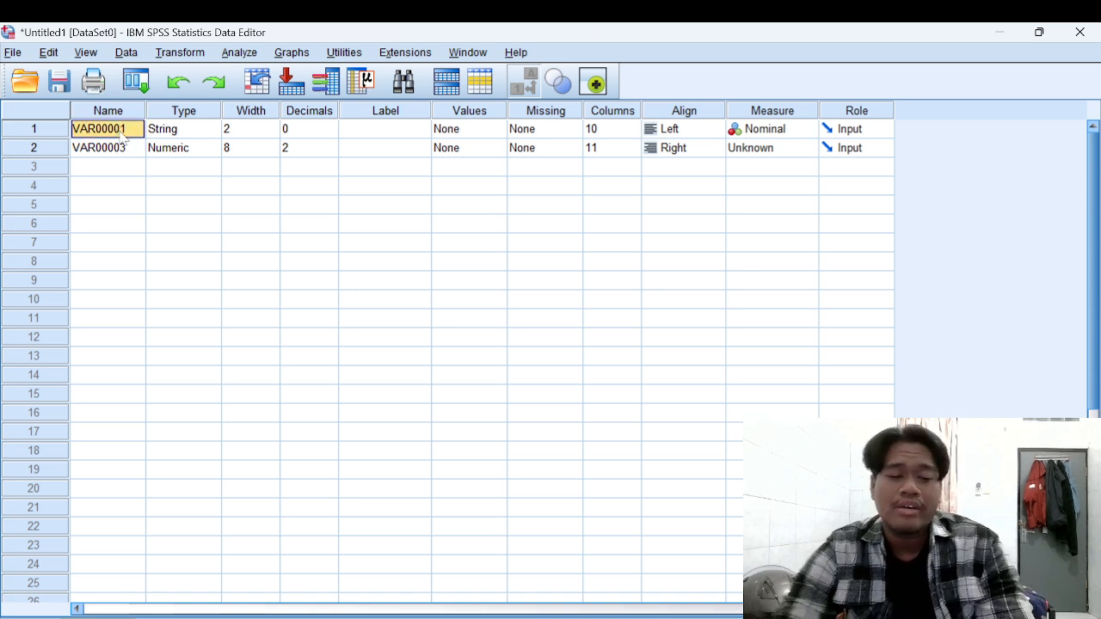
{"action": "type", "text": "Cla"}
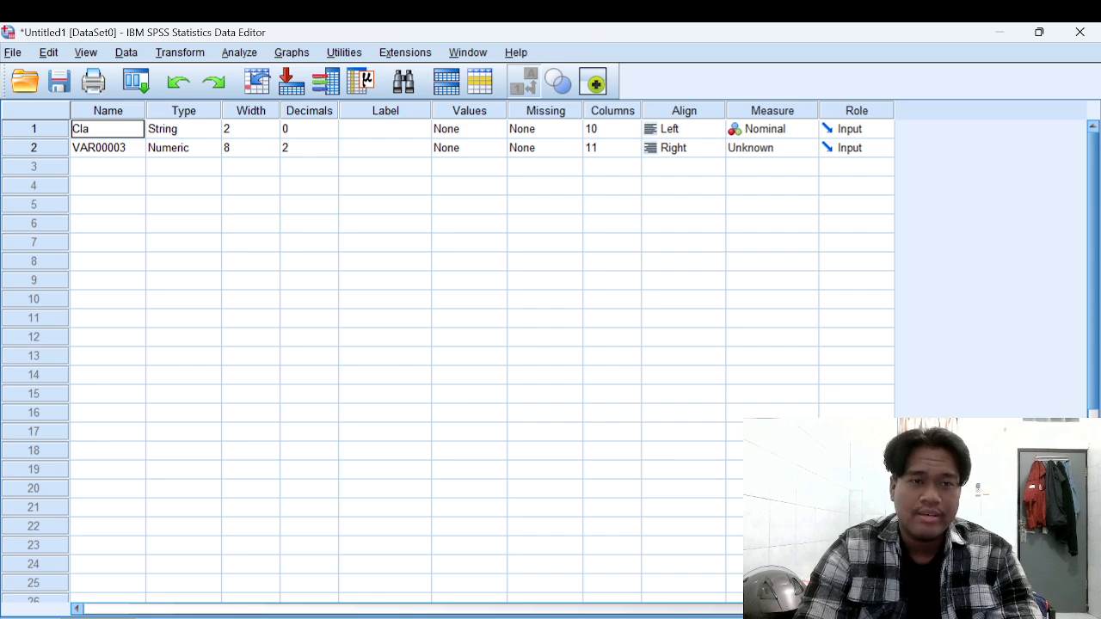
{"action": "type", "text": "ss"}
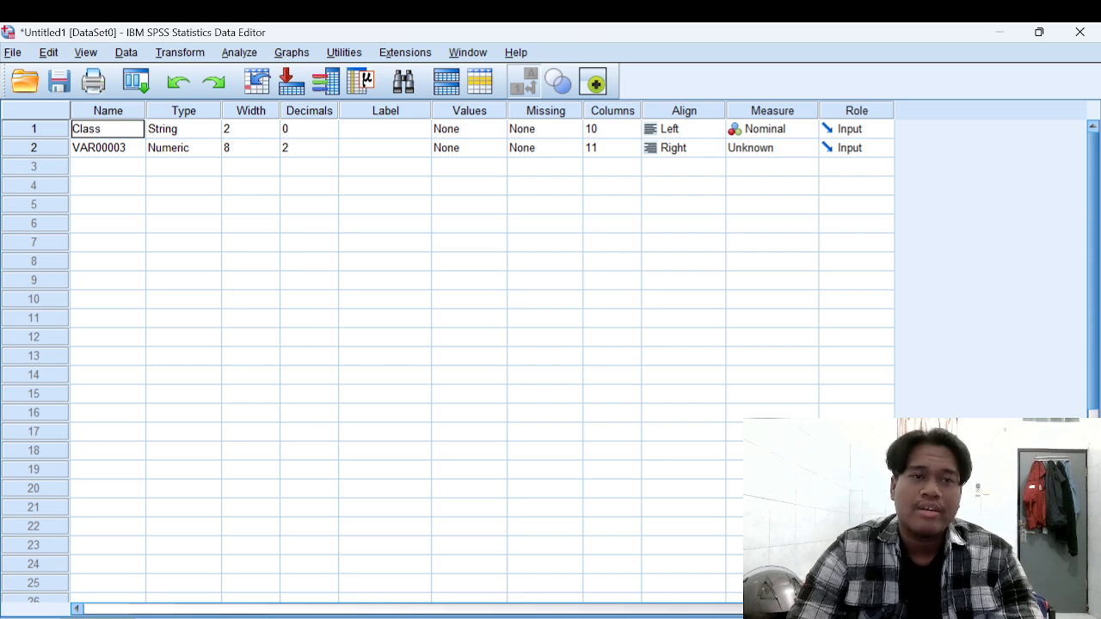
{"action": "left_click", "coordinate": [114, 146]}
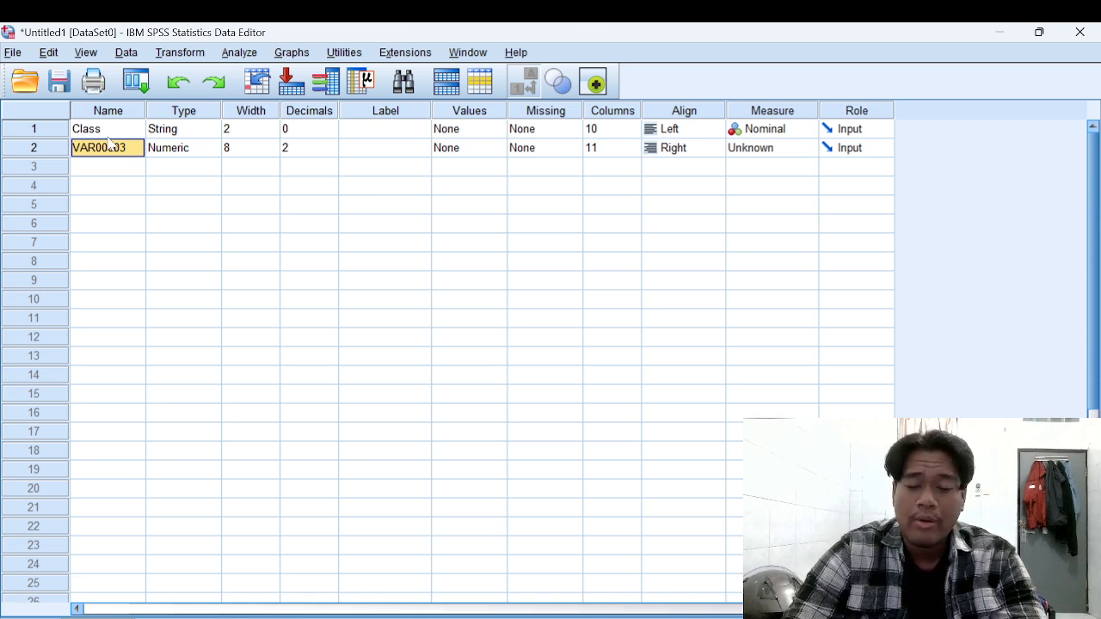
{"action": "type", "text": "LM"}
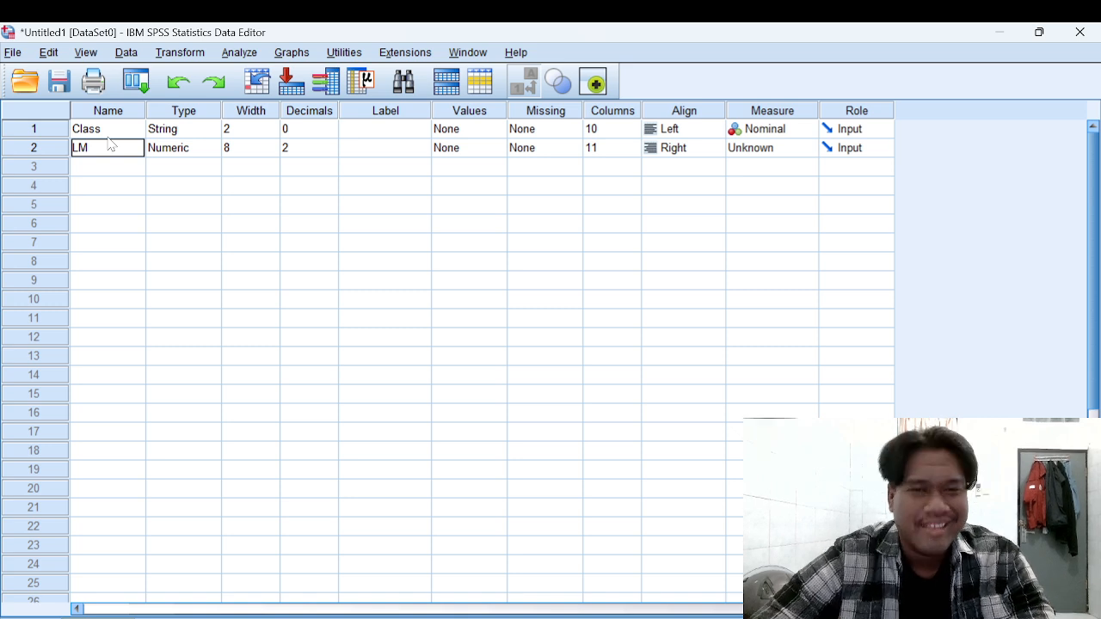
Give the Class variable the label "Class"
{"action": "left_click", "coordinate": [387, 135]}
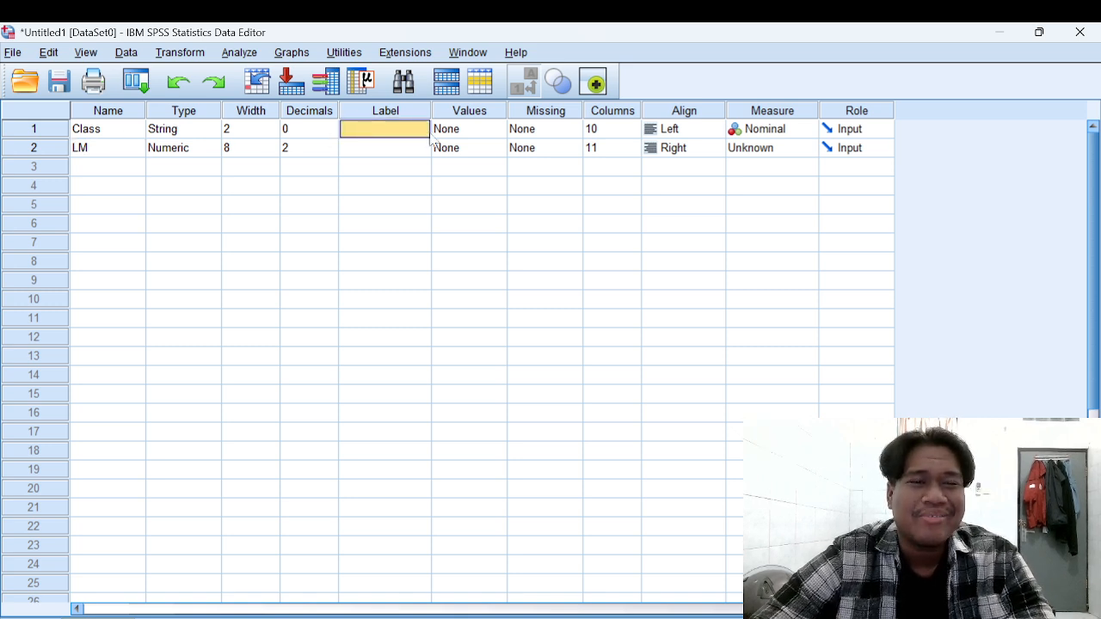
{"action": "left_click", "coordinate": [400, 120]}
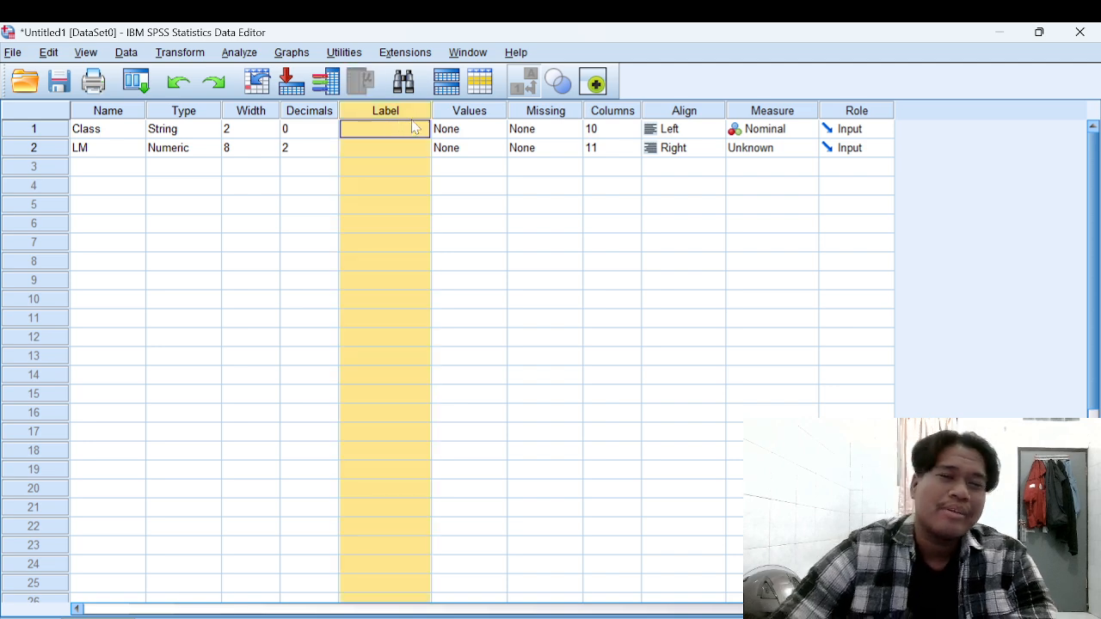
{"action": "left_click", "coordinate": [427, 148]}
{"action": "left_click", "coordinate": [469, 187]}
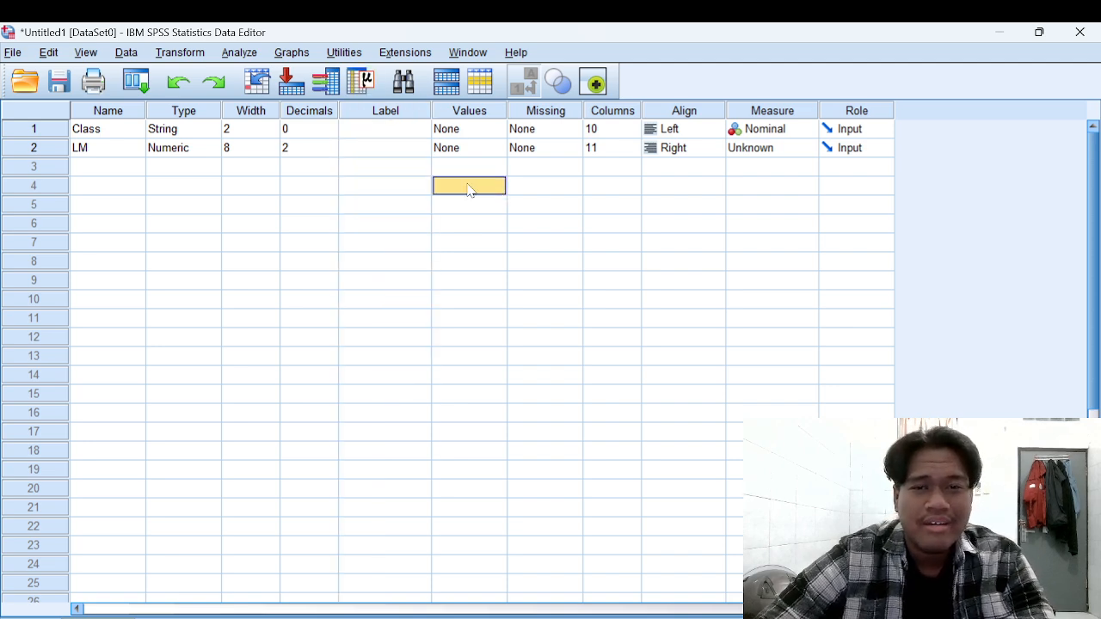
{"action": "left_click", "coordinate": [400, 170]}
{"action": "left_click", "coordinate": [402, 131]}
{"action": "type", "text": "Class"}
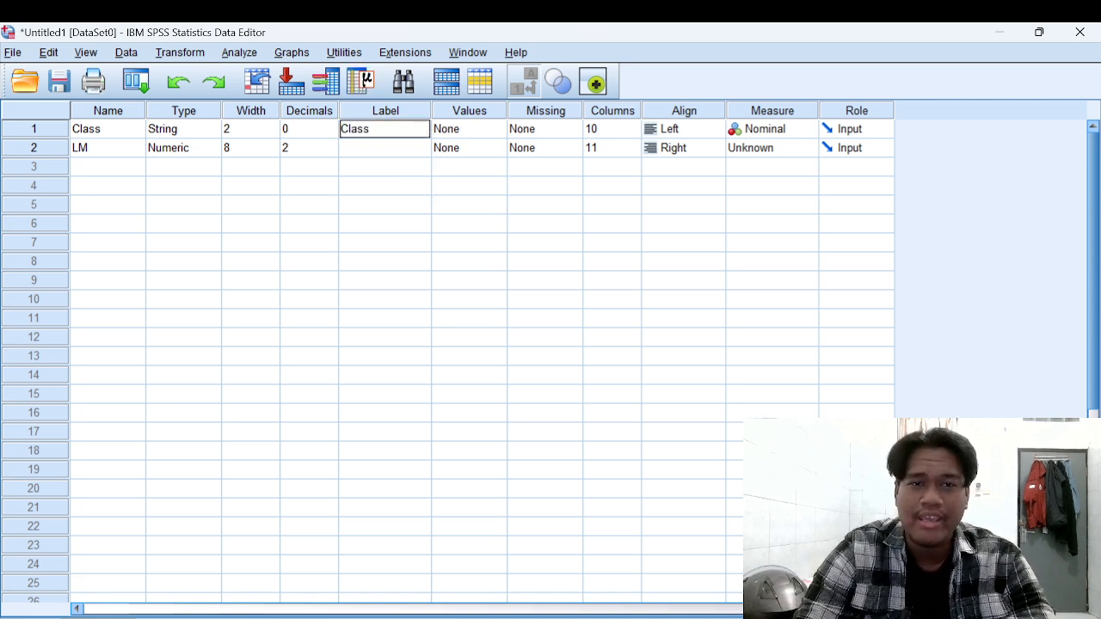
Give the LM variable the label "LearningMotivation"
{"action": "left_click", "coordinate": [396, 153]}
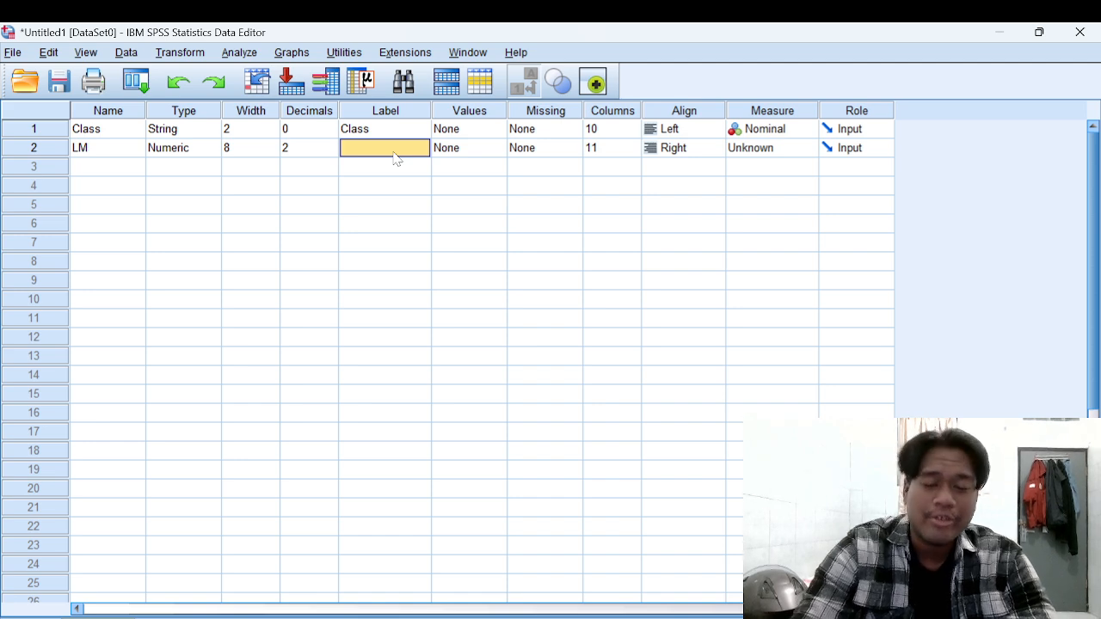
{"action": "type", "text": "Lea"}
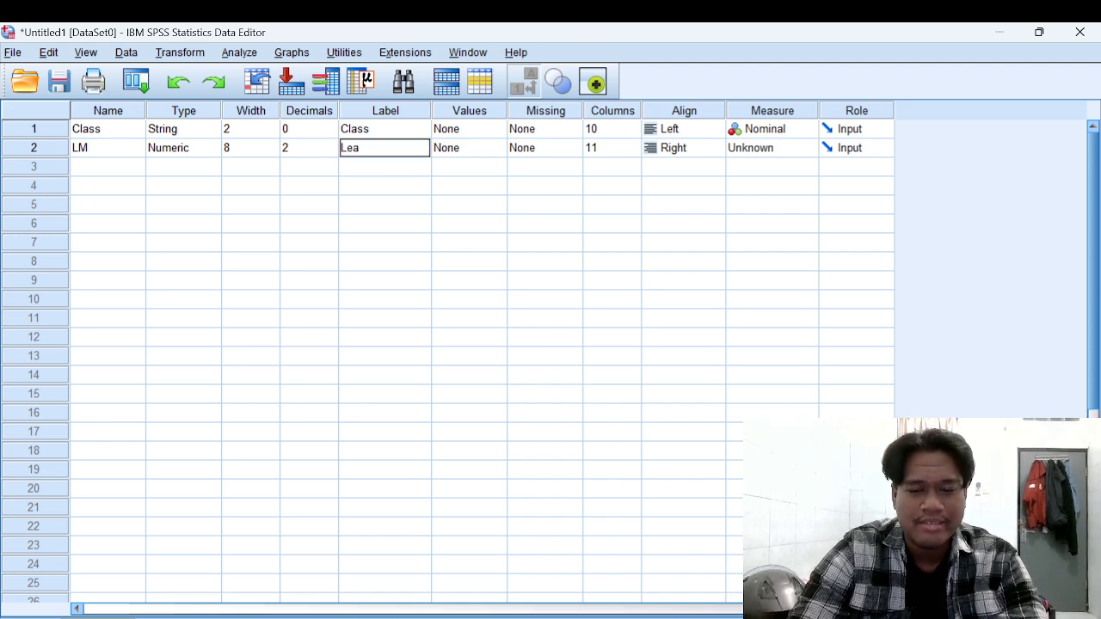
{"action": "type", "text": "rningzMo"}
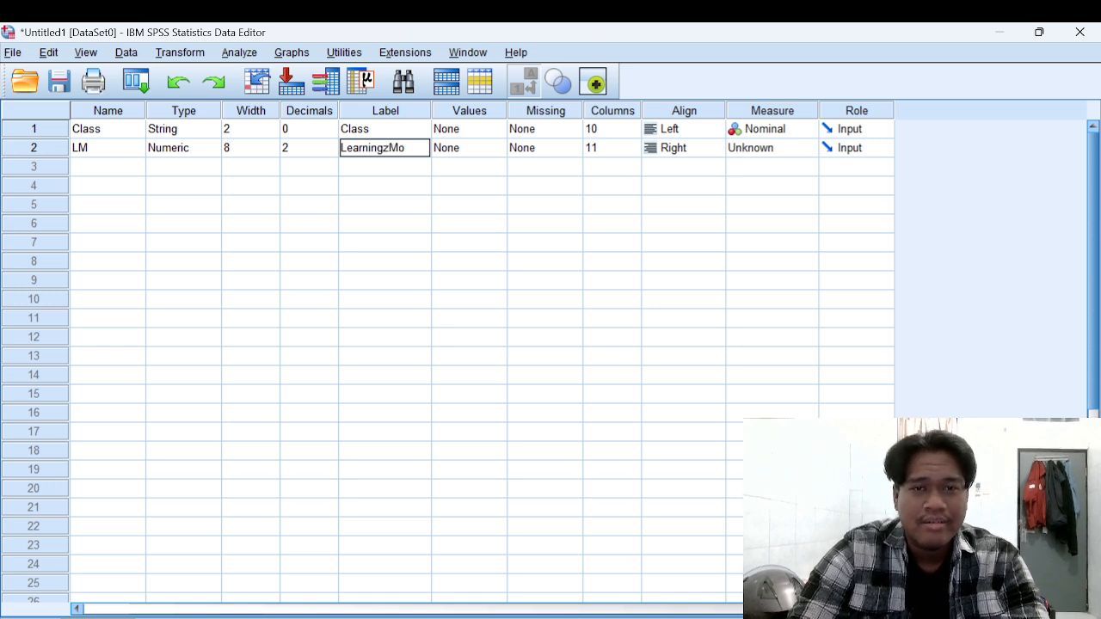
{"action": "key", "text": "BackSpace"}
{"action": "key", "text": "BackSpace"}
{"action": "key", "text": "BackSpace"}
{"action": "type", "text": "M"}
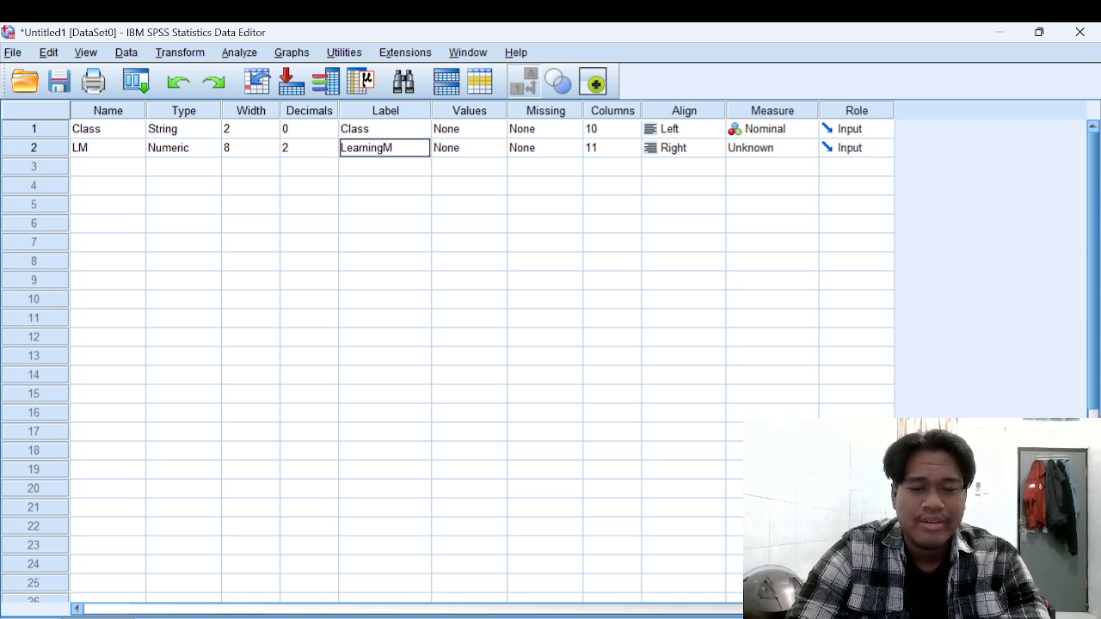
{"action": "type", "text": "otivation"}
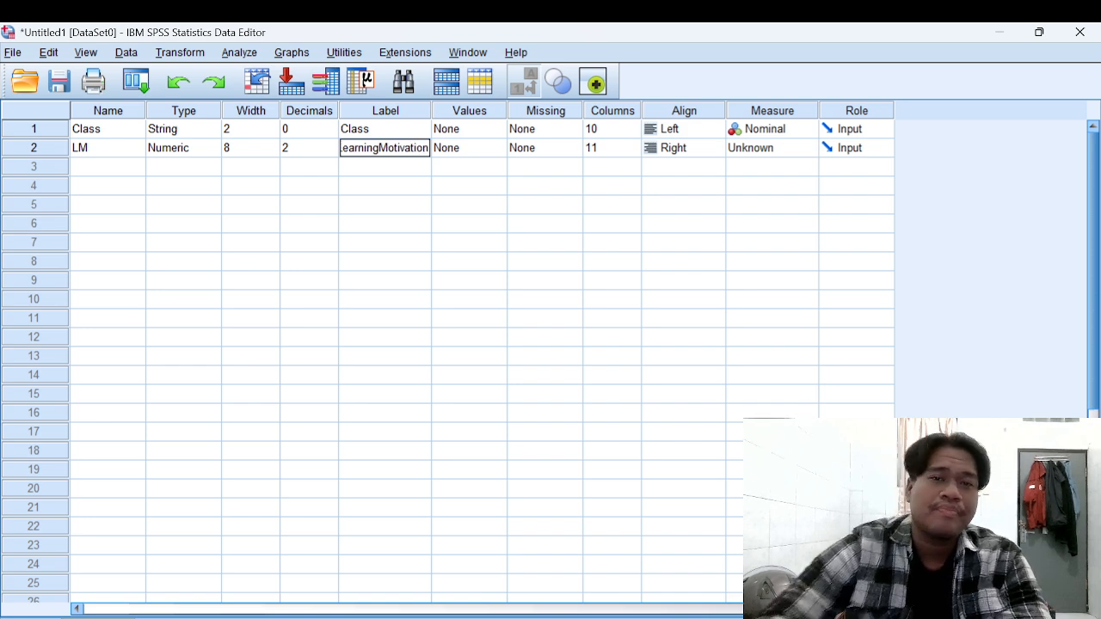
Start the value labels for the Class variable by adding value 4X with the label X
{"action": "left_click", "coordinate": [465, 148]}
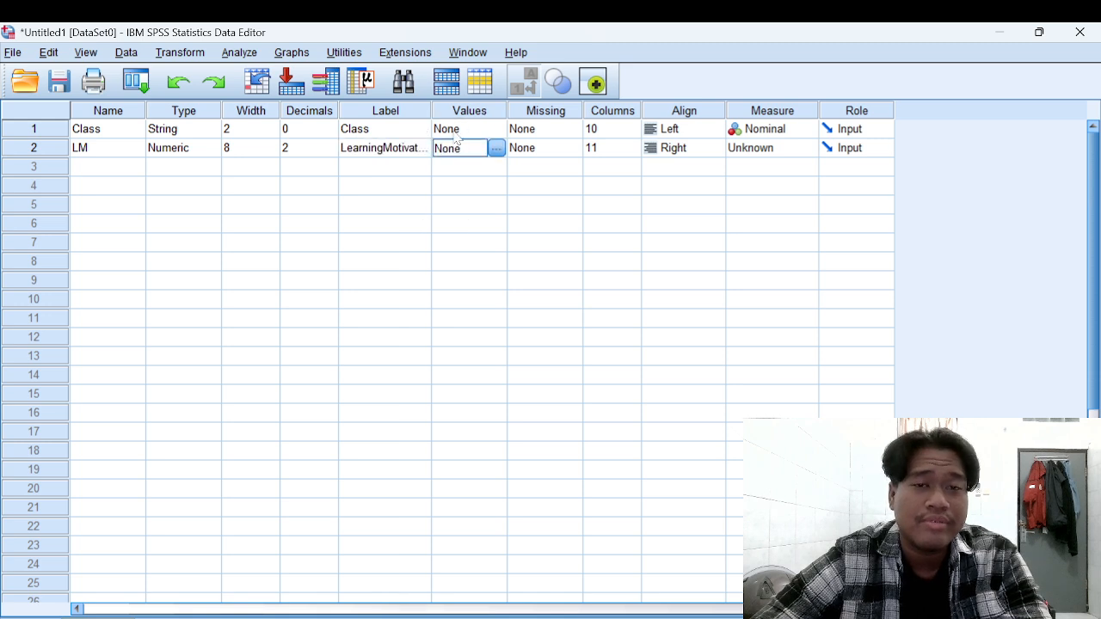
{"action": "left_click", "coordinate": [455, 133]}
{"action": "left_click", "coordinate": [497, 129]}
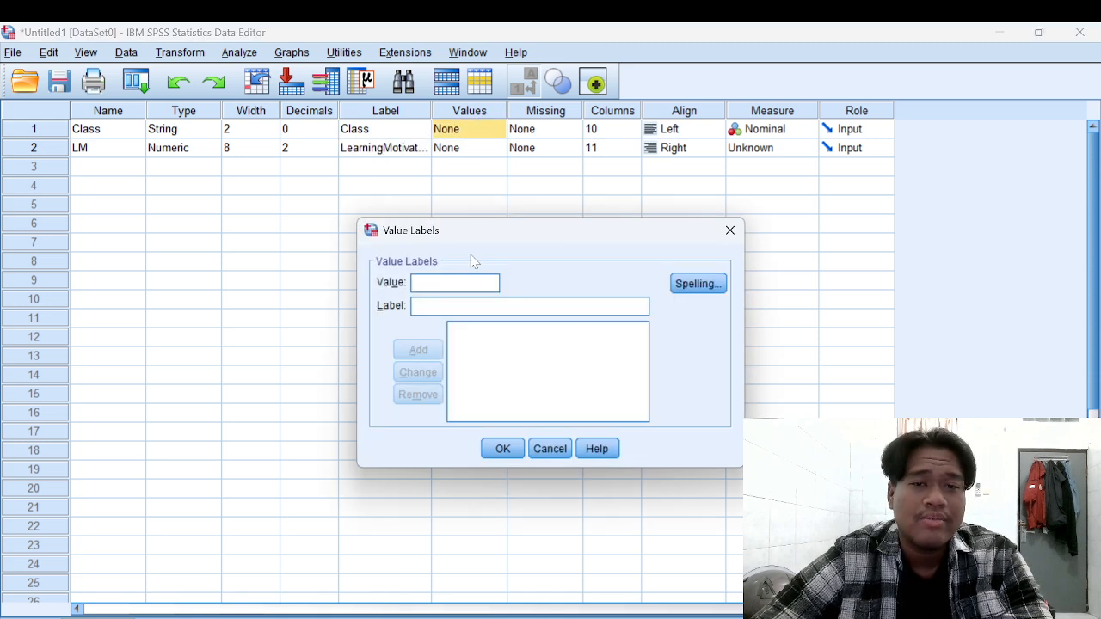
{"action": "left_click", "coordinate": [483, 283]}
{"action": "type", "text": "4X"}
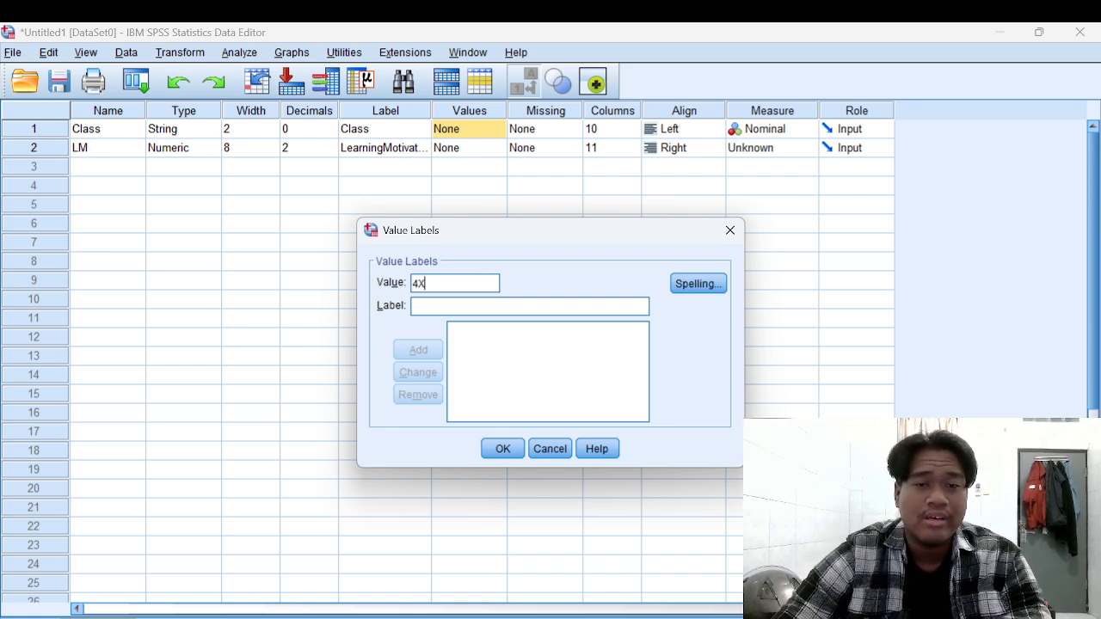
{"action": "key", "text": "Tab"}
{"action": "type", "text": "X"}
{"action": "key", "text": "Tab"}
{"action": "key", "text": "Return"}
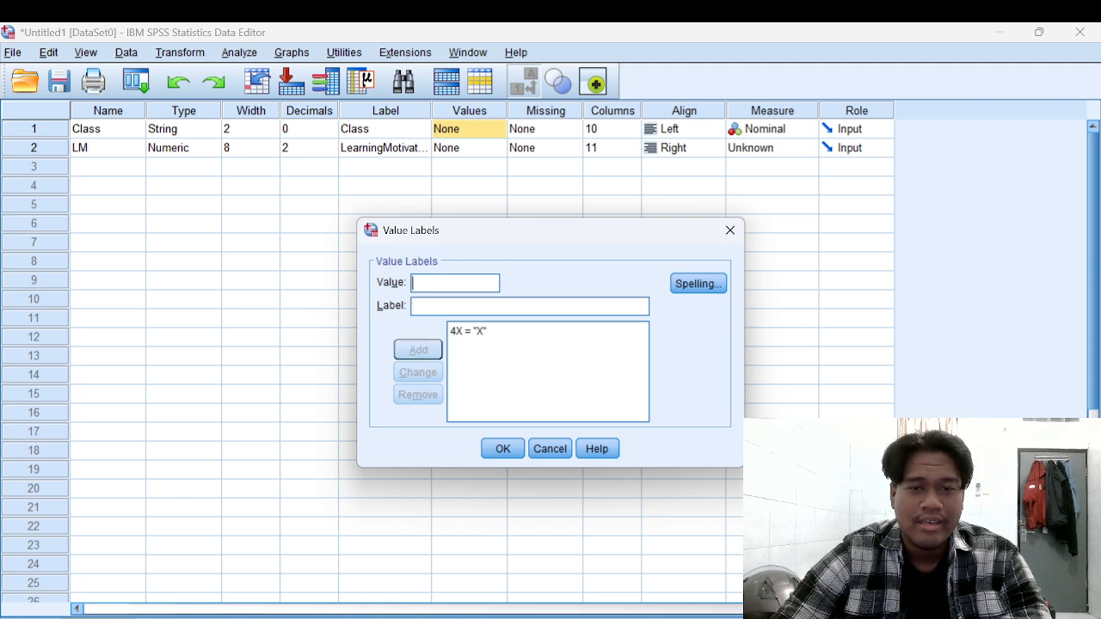
Add value 4Y with the label Y to the Class variable and apply the value labels
{"action": "type", "text": "4Y"}
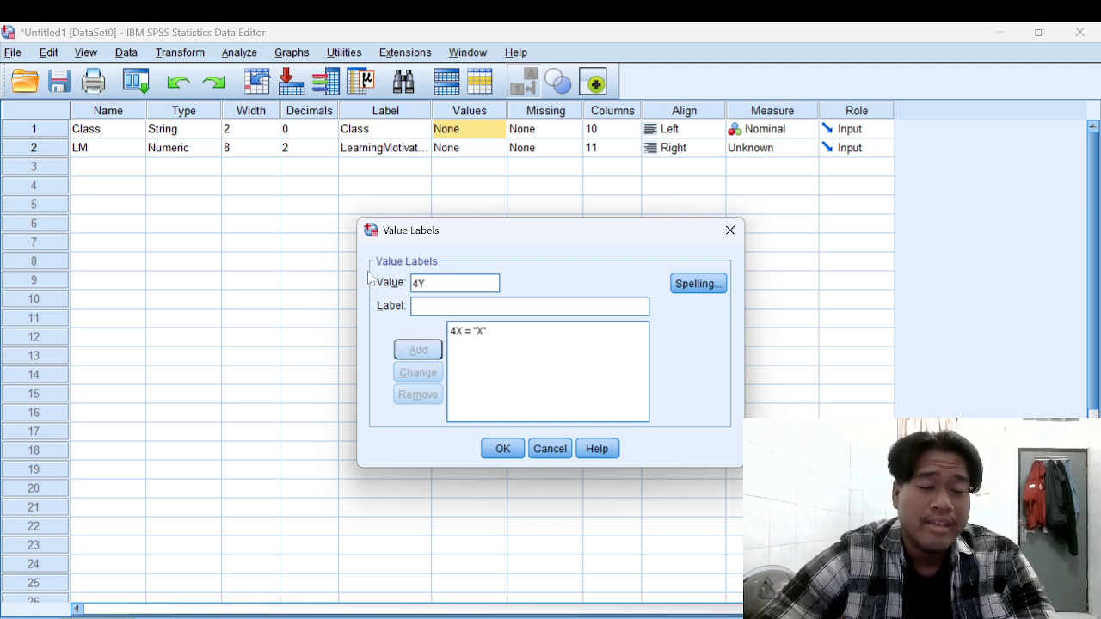
{"action": "type", "text": "Y"}
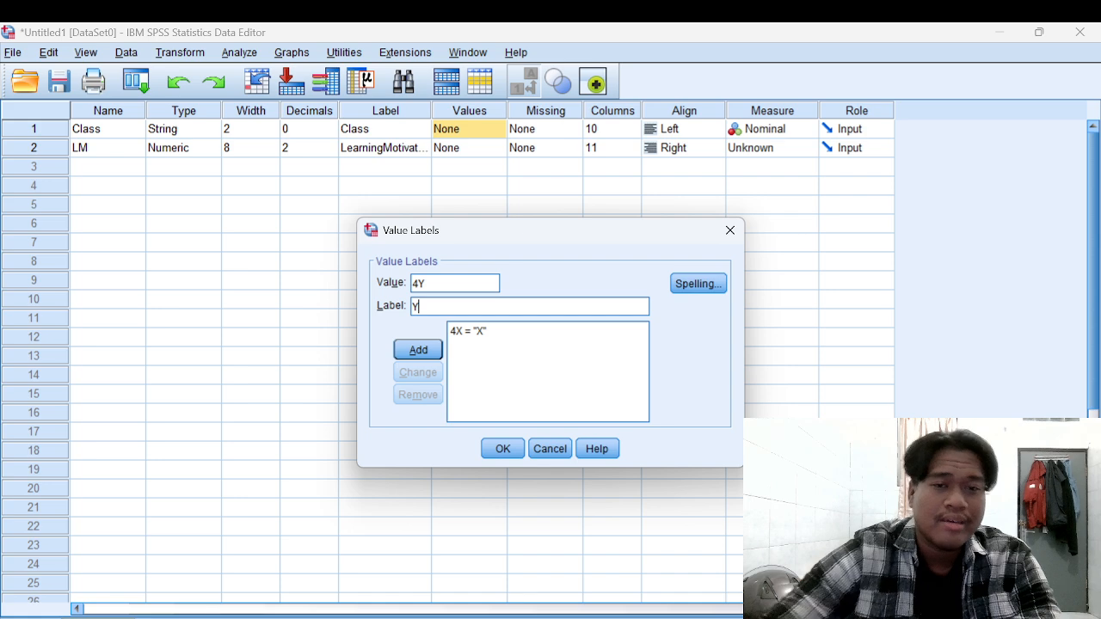
{"action": "left_click", "coordinate": [433, 348]}
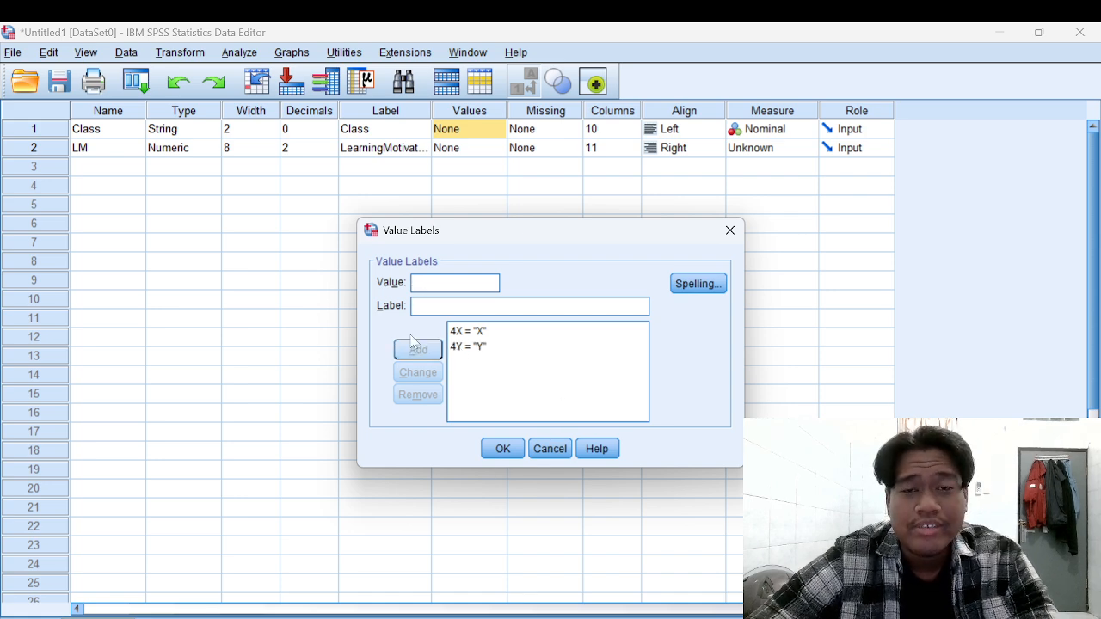
{"action": "left_click", "coordinate": [501, 446]}
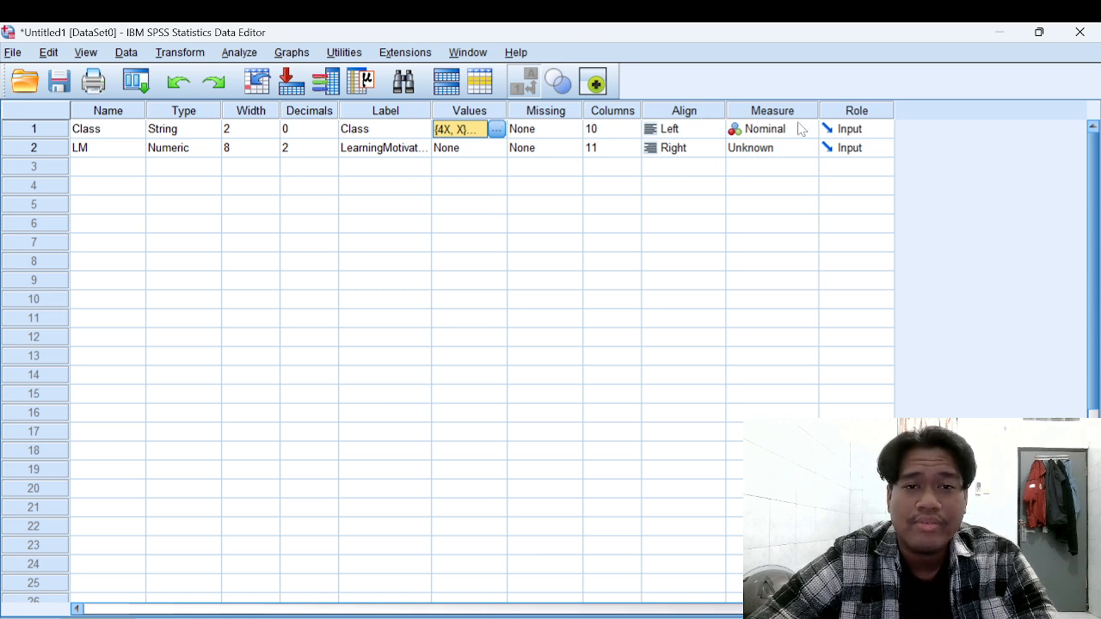
Set the measurement level of the Class variable to Nominal and of the LM variable to Scale
{"action": "left_click", "coordinate": [758, 130]}
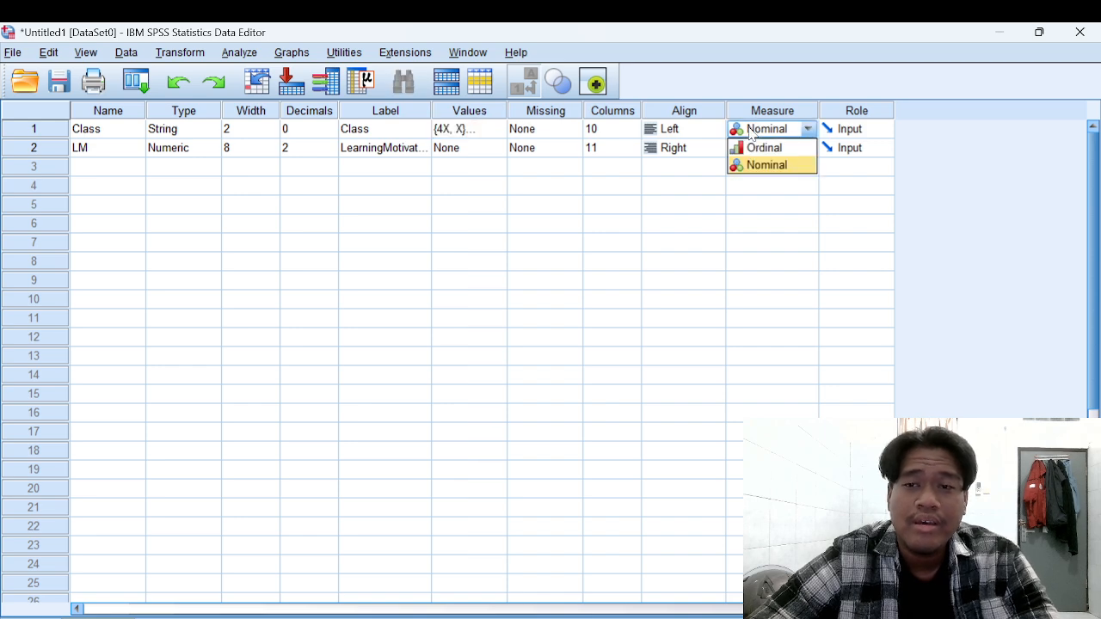
{"action": "left_click", "coordinate": [792, 165]}
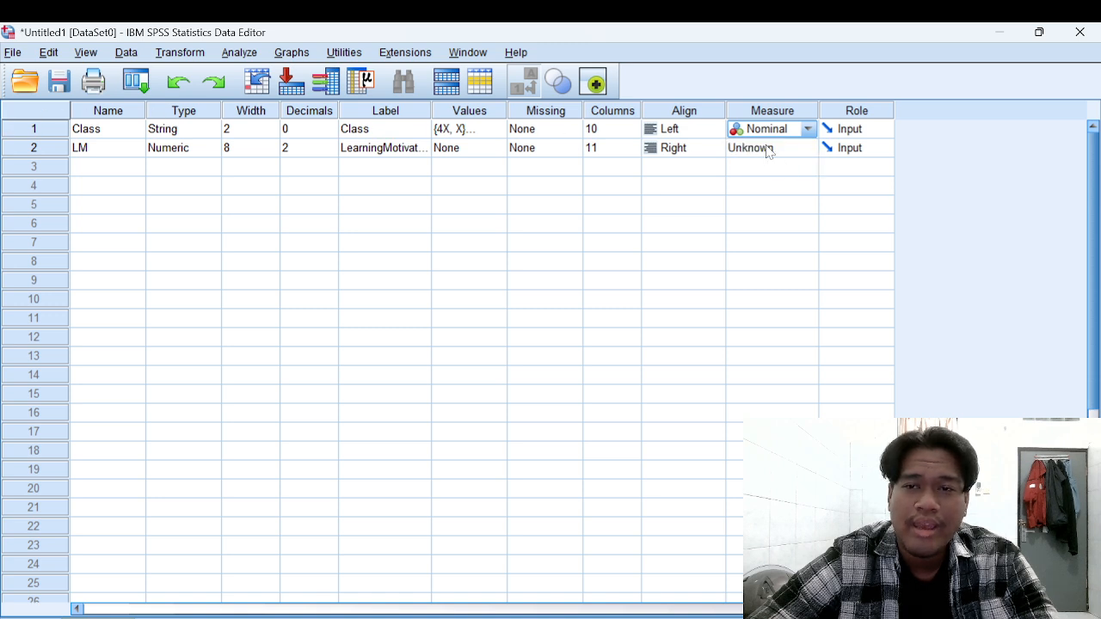
{"action": "left_click", "coordinate": [768, 149]}
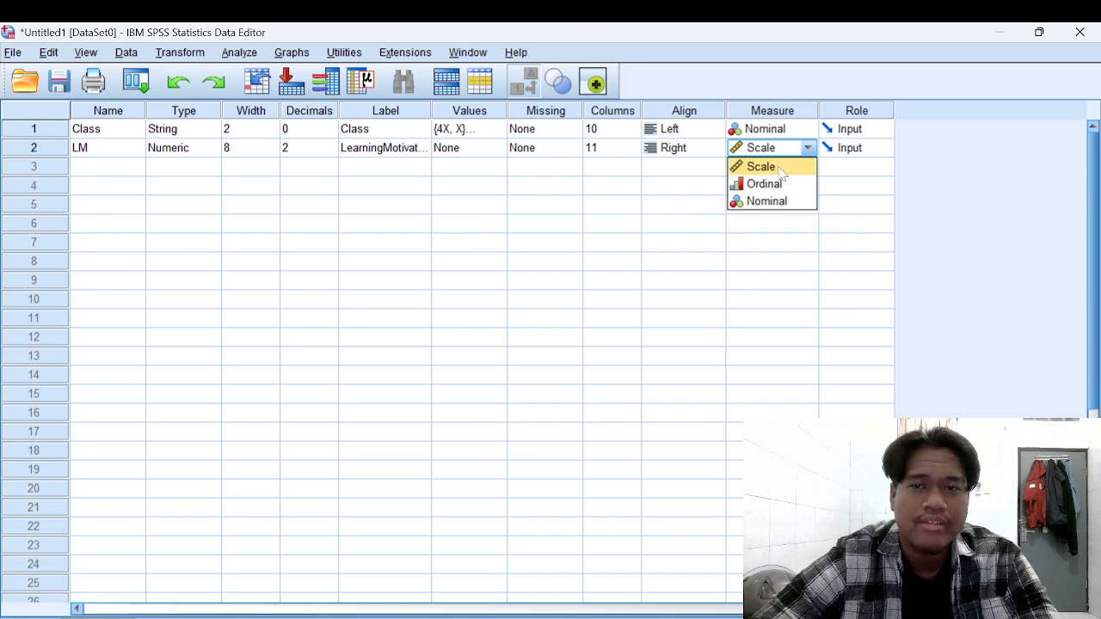
{"action": "left_click", "coordinate": [777, 166]}
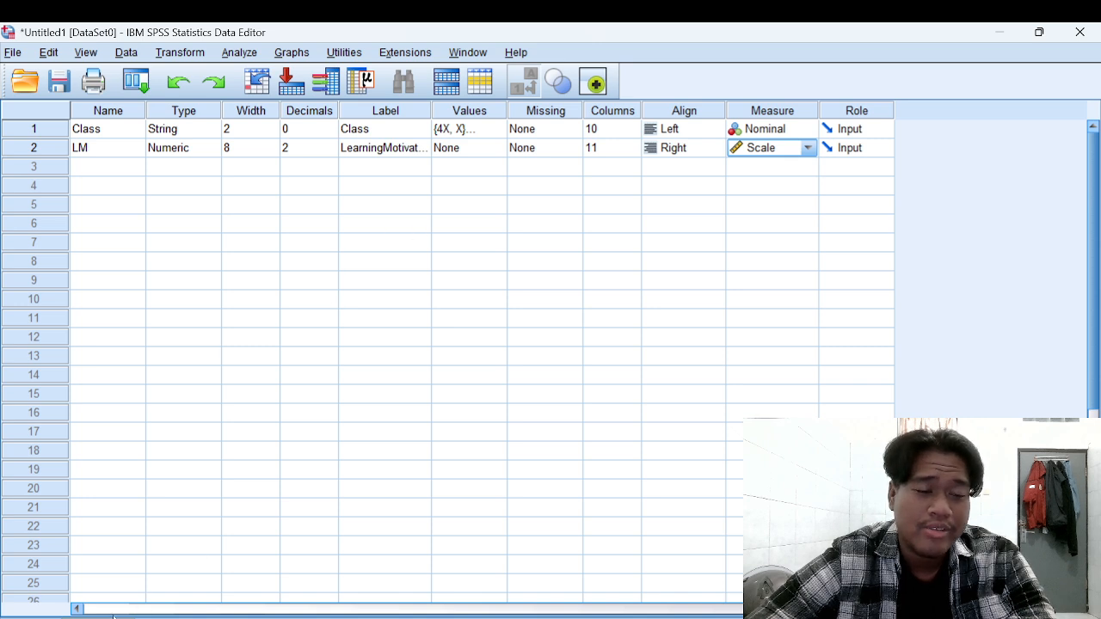
Set up an Explore analysis from the data view with LearningMotivation as the dependent variable and Class as the factor
{"action": "key", "text": "ctrl+t"}
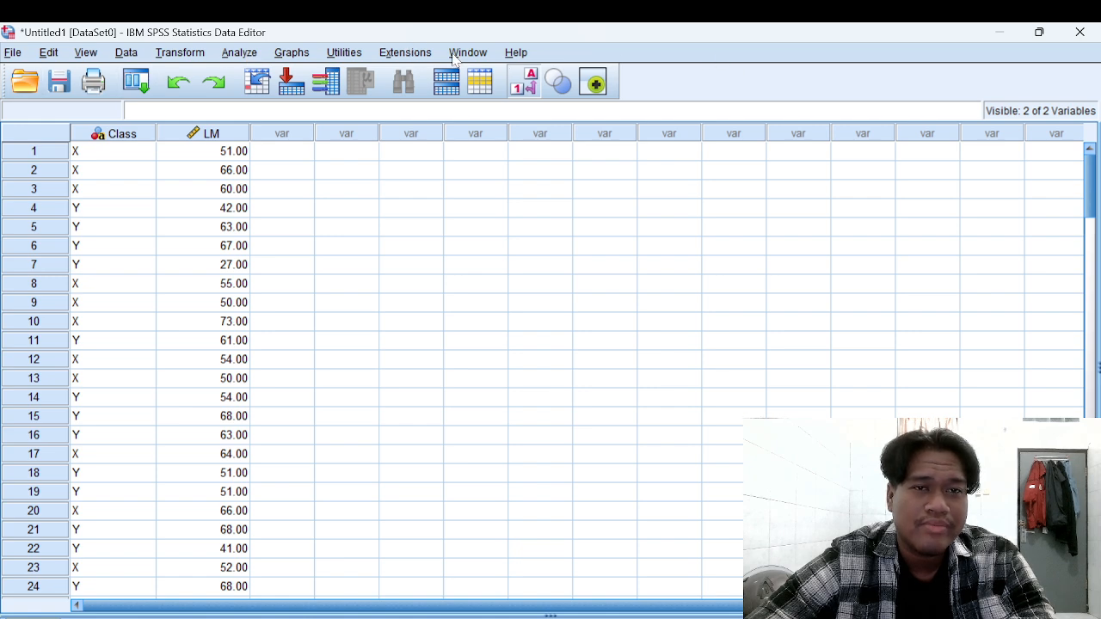
{"action": "left_click", "coordinate": [240, 54]}
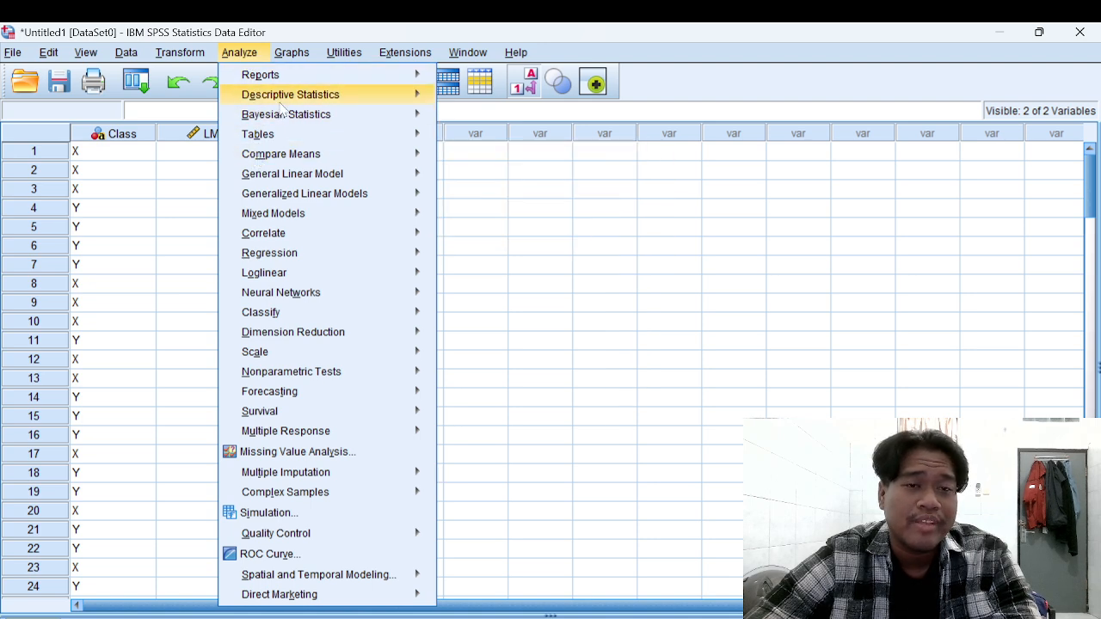
{"action": "mouse_move", "coordinate": [307, 97]}
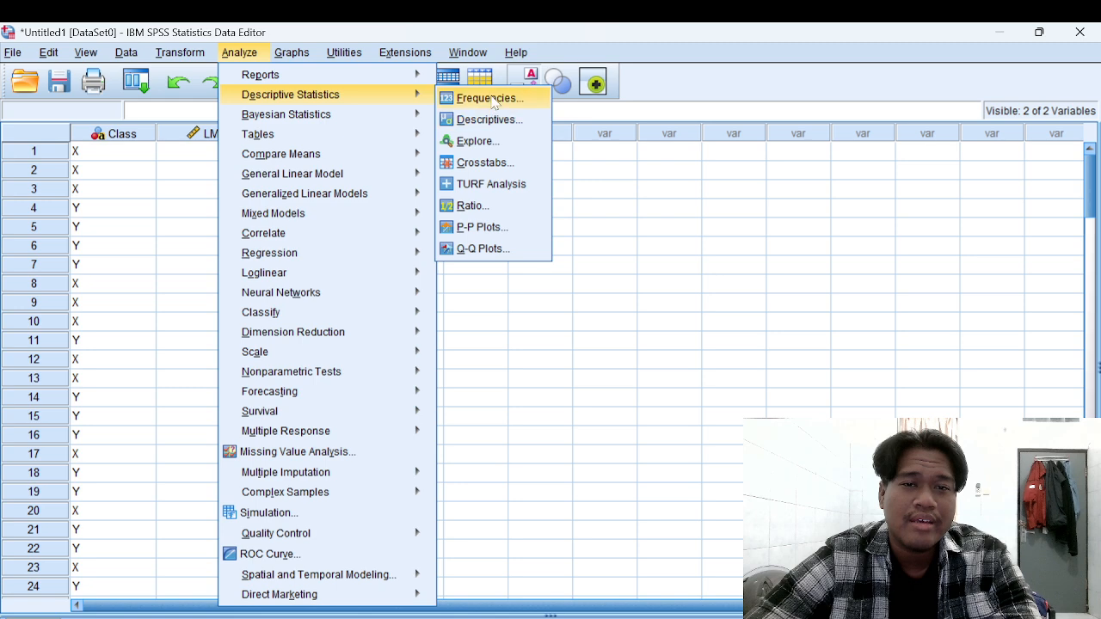
{"action": "left_click", "coordinate": [476, 142]}
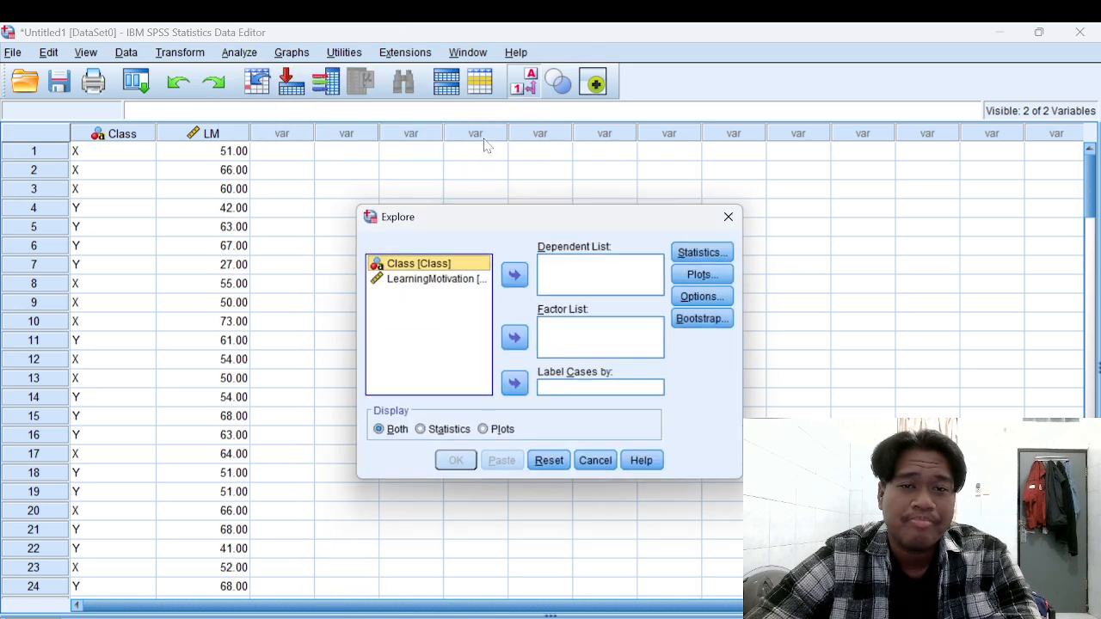
{"action": "left_click", "coordinate": [478, 279]}
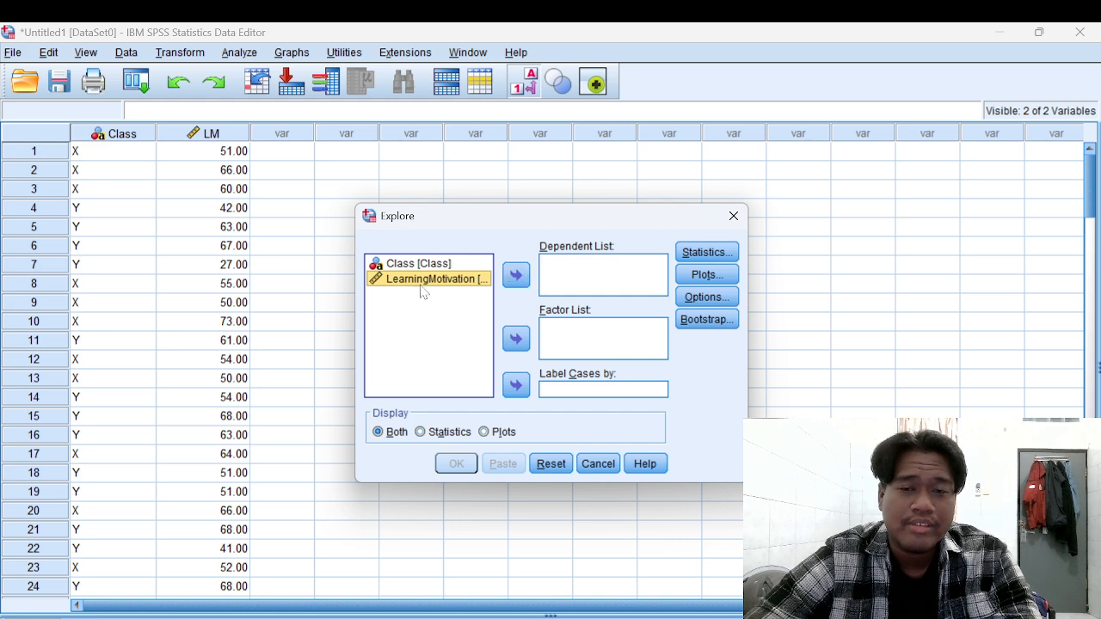
{"action": "left_click", "coordinate": [516, 277]}
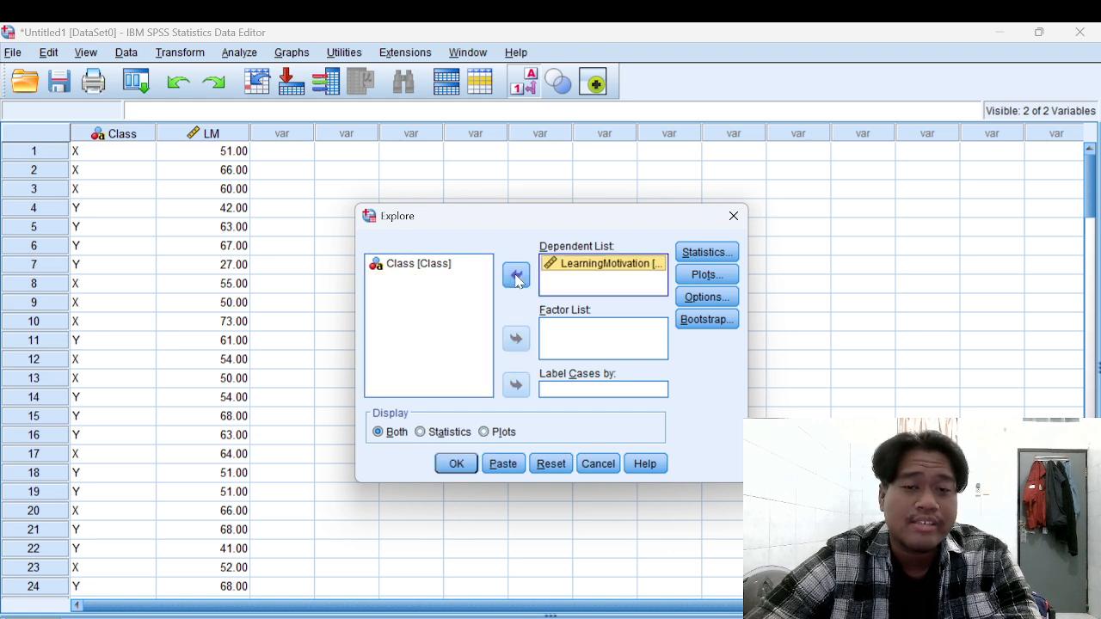
{"action": "left_click", "coordinate": [460, 266]}
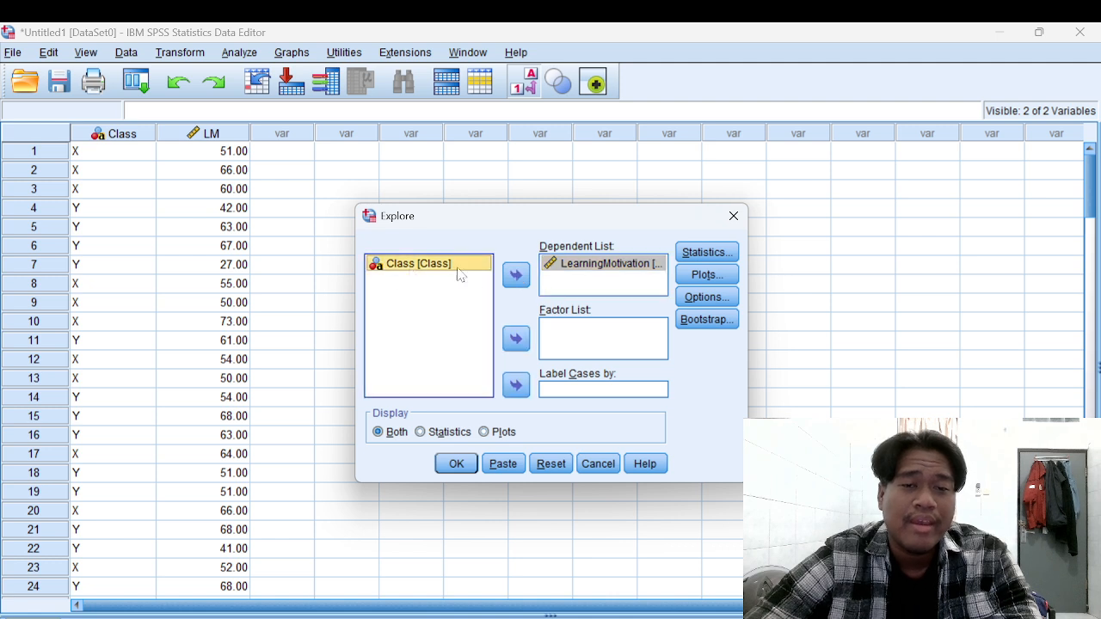
{"action": "left_click", "coordinate": [514, 341]}
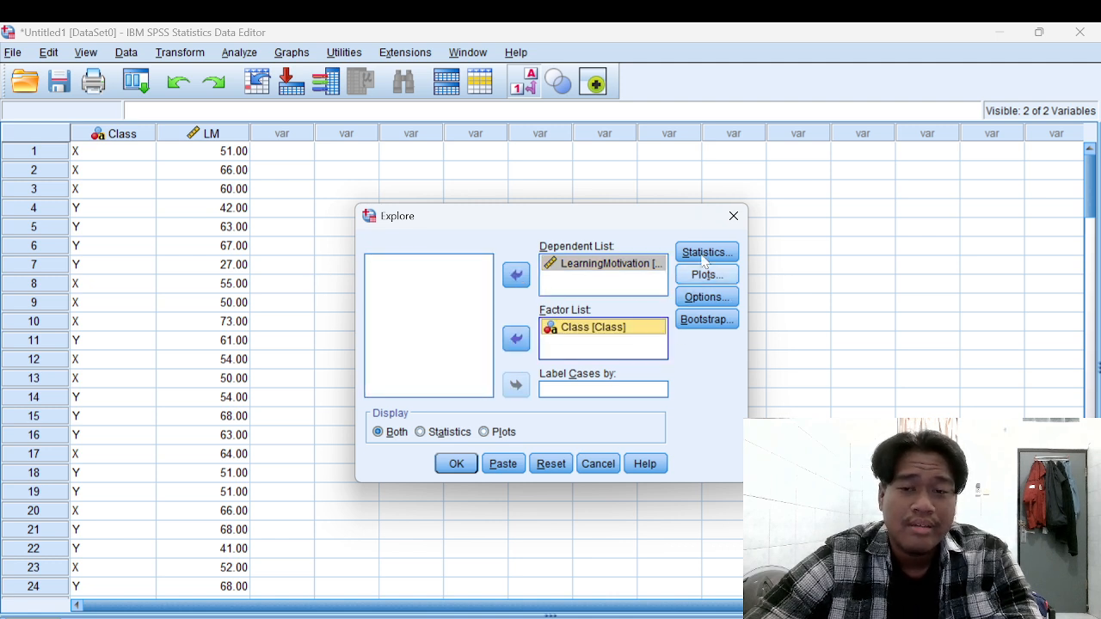
{"action": "left_click", "coordinate": [582, 267]}
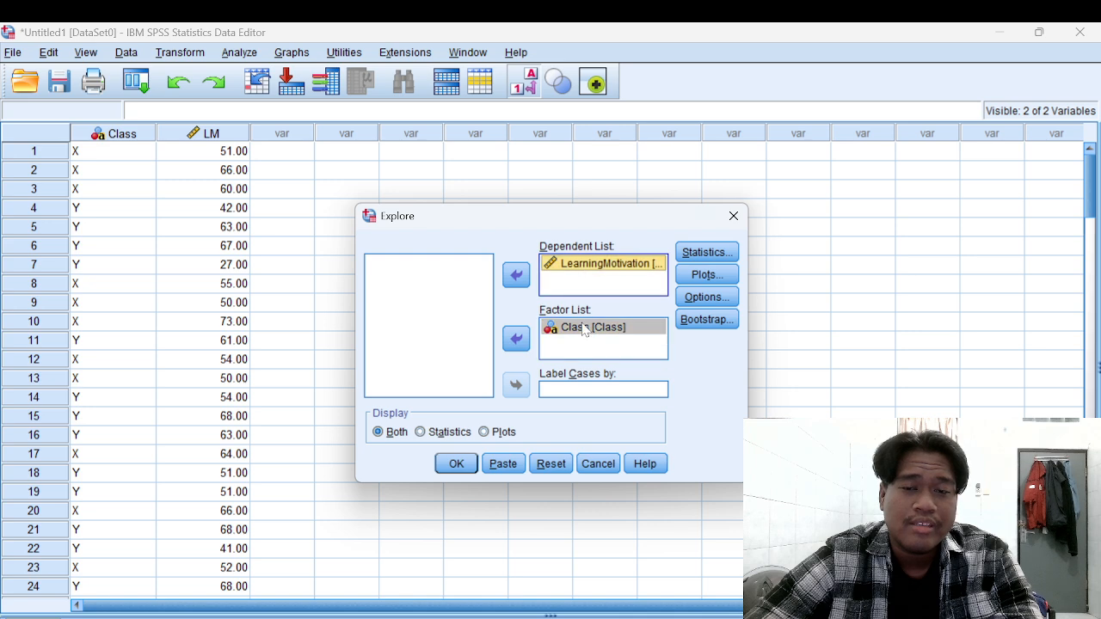
{"action": "left_click", "coordinate": [584, 331]}
{"action": "left_click", "coordinate": [583, 265]}
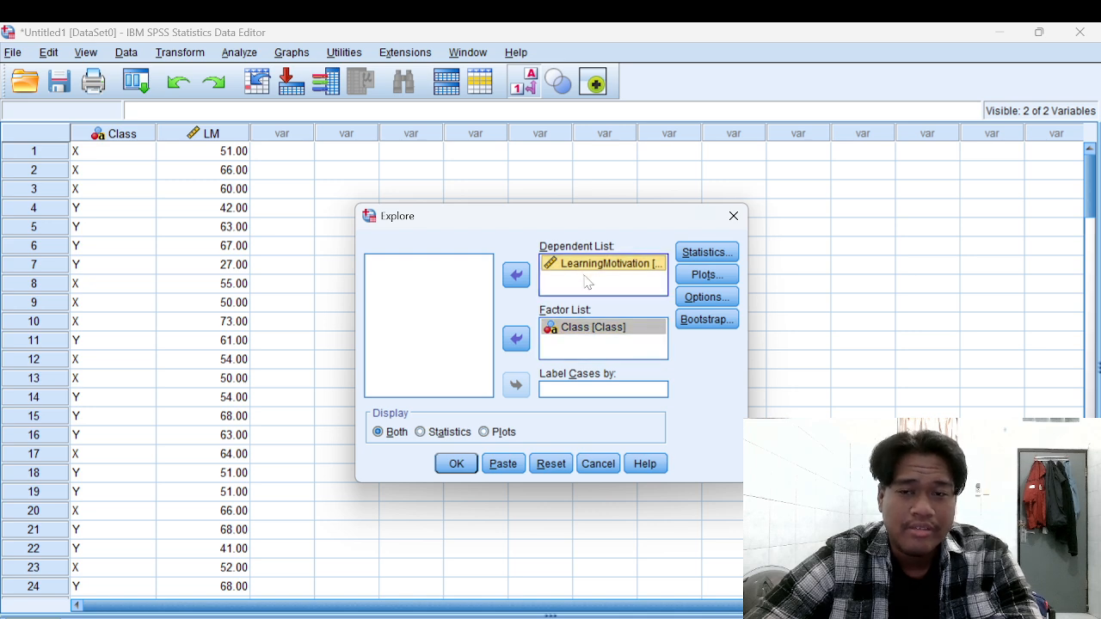
Add a histogram, normality plots with tests and a Levene test using the Transformed option with Natural log power, and run the Explore analysis
{"action": "left_click", "coordinate": [708, 276]}
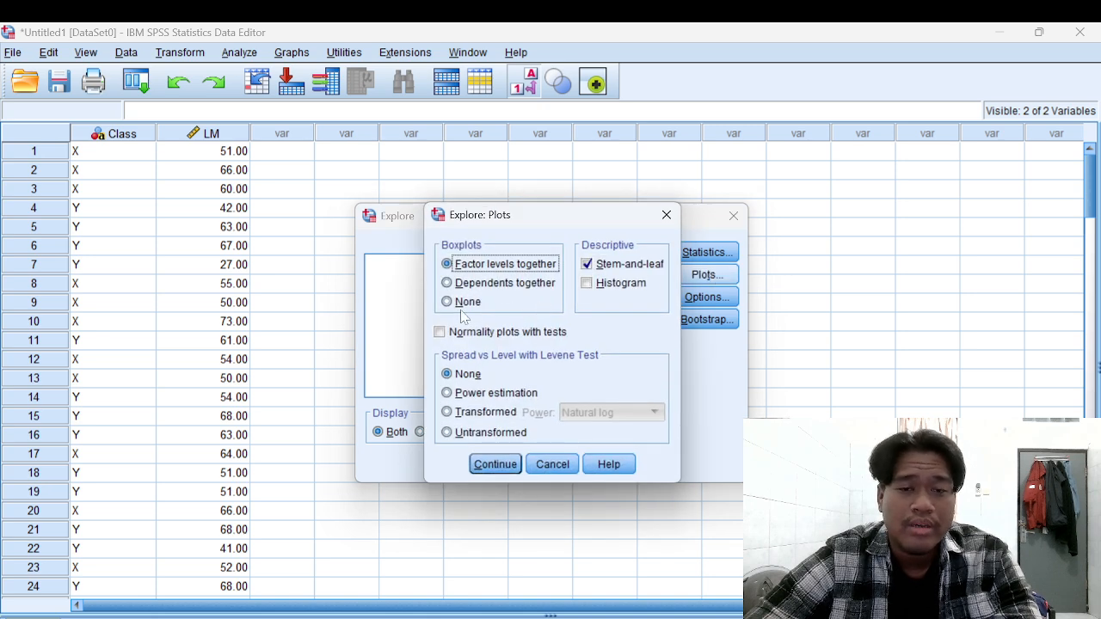
{"action": "left_click", "coordinate": [593, 289]}
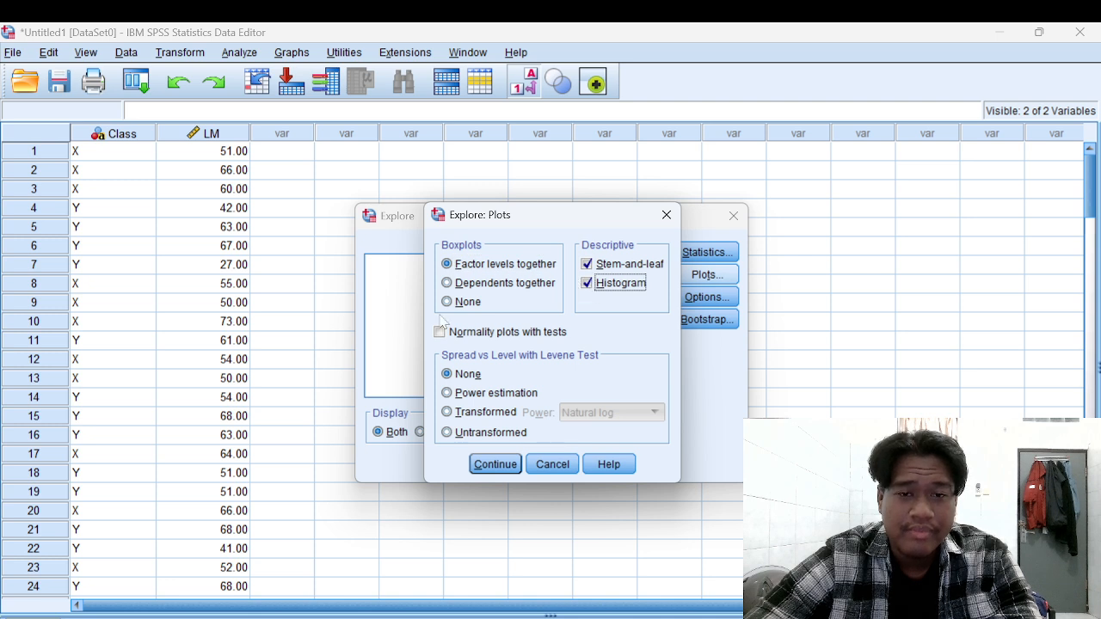
{"action": "left_click", "coordinate": [440, 333]}
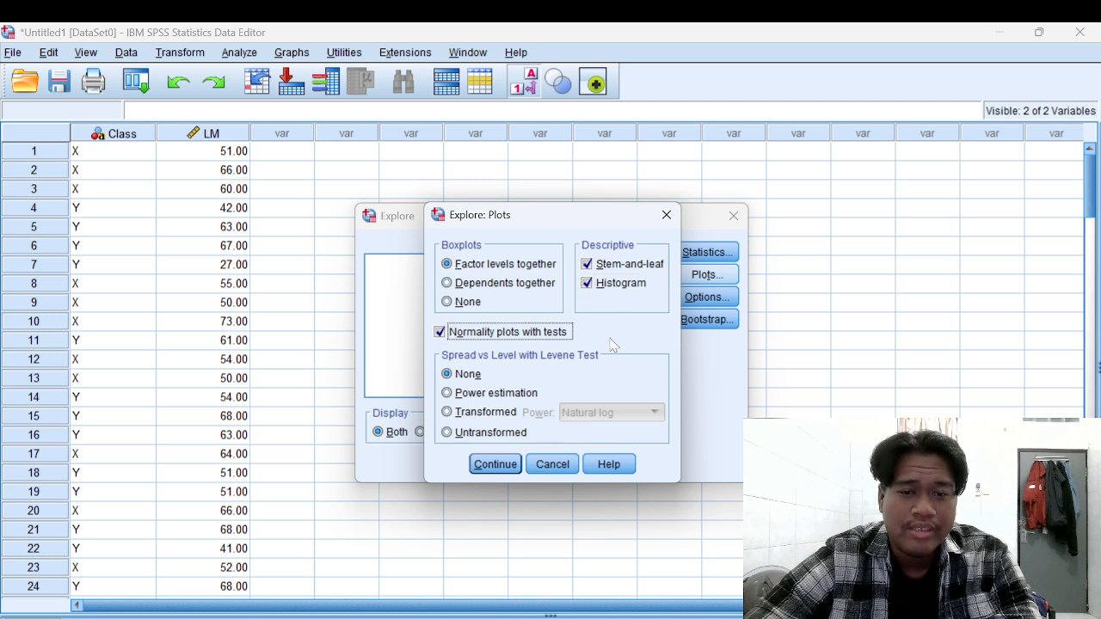
{"action": "left_click", "coordinate": [480, 414]}
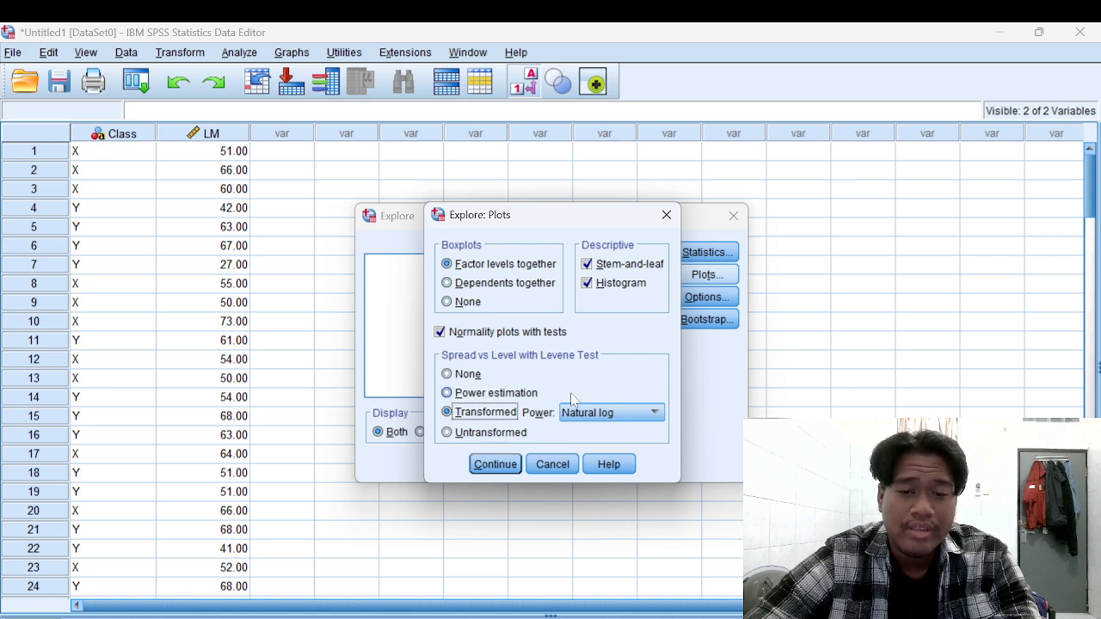
{"action": "left_click", "coordinate": [494, 469]}
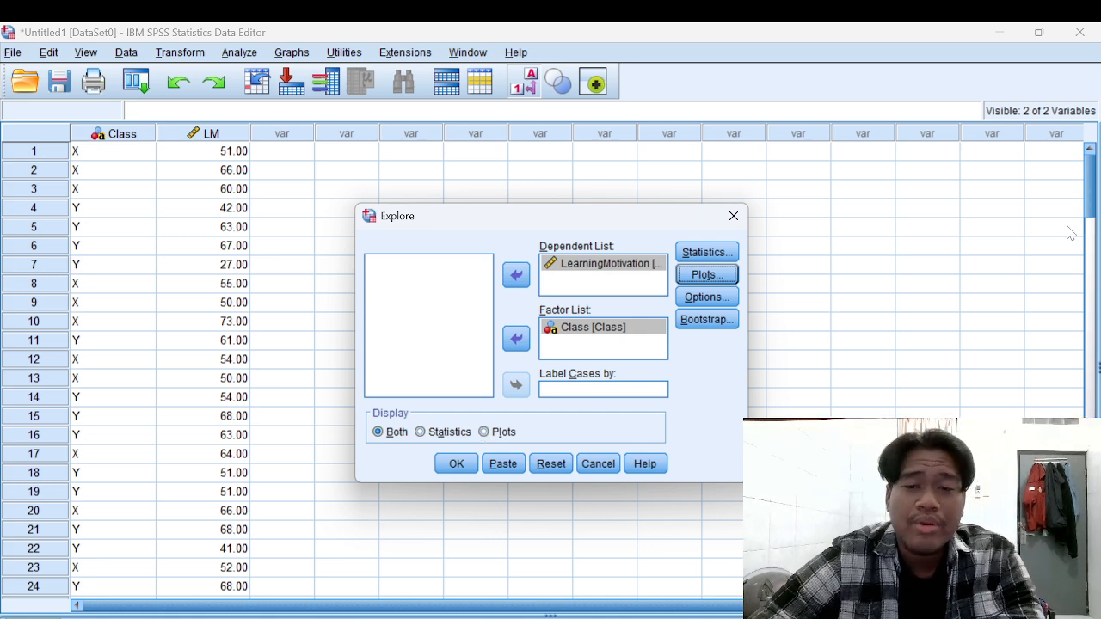
{"action": "left_click", "coordinate": [456, 465]}
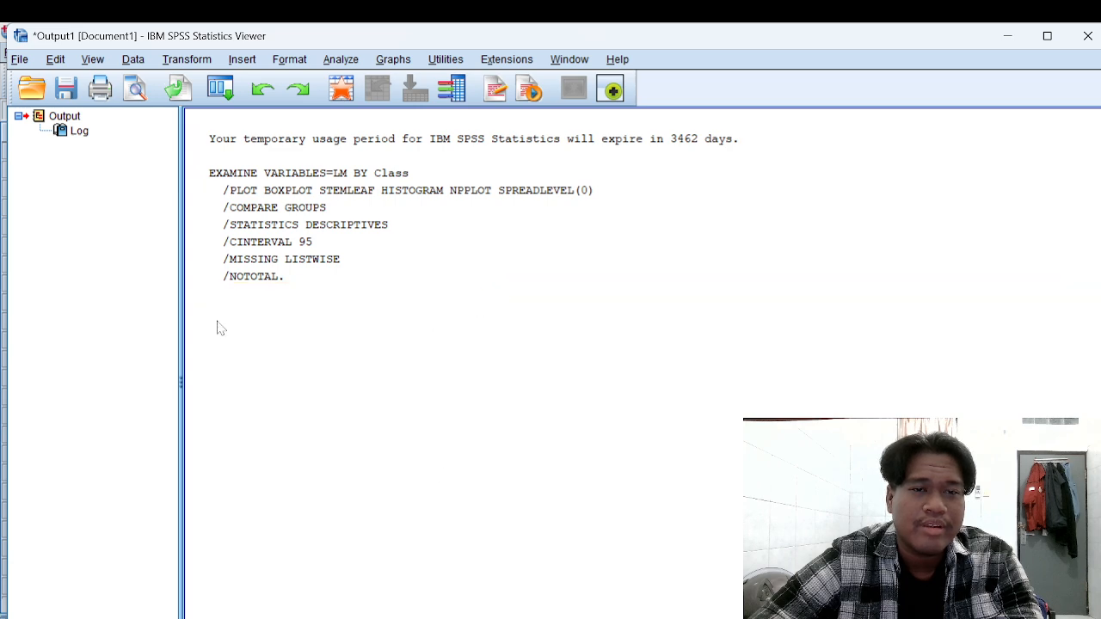
Examine the Tests of Normality and Test of Homogeneity of Variance tables for LearningMotivation in the Explore output
{"action": "scroll", "coordinate": [525, 334], "scroll_direction": "down", "scroll_amount": 15}
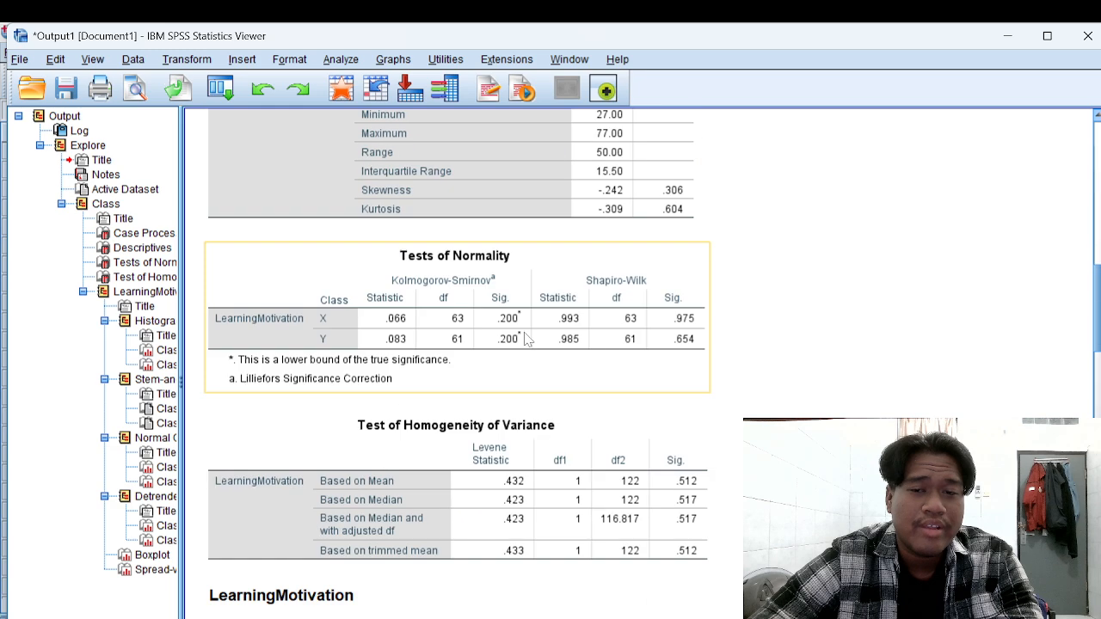
{"action": "scroll", "coordinate": [613, 355], "scroll_direction": "up", "scroll_amount": 4}
{"action": "scroll", "coordinate": [641, 315], "scroll_direction": "down", "scroll_amount": 1}
{"action": "scroll", "coordinate": [568, 406], "scroll_direction": "down", "scroll_amount": 3}
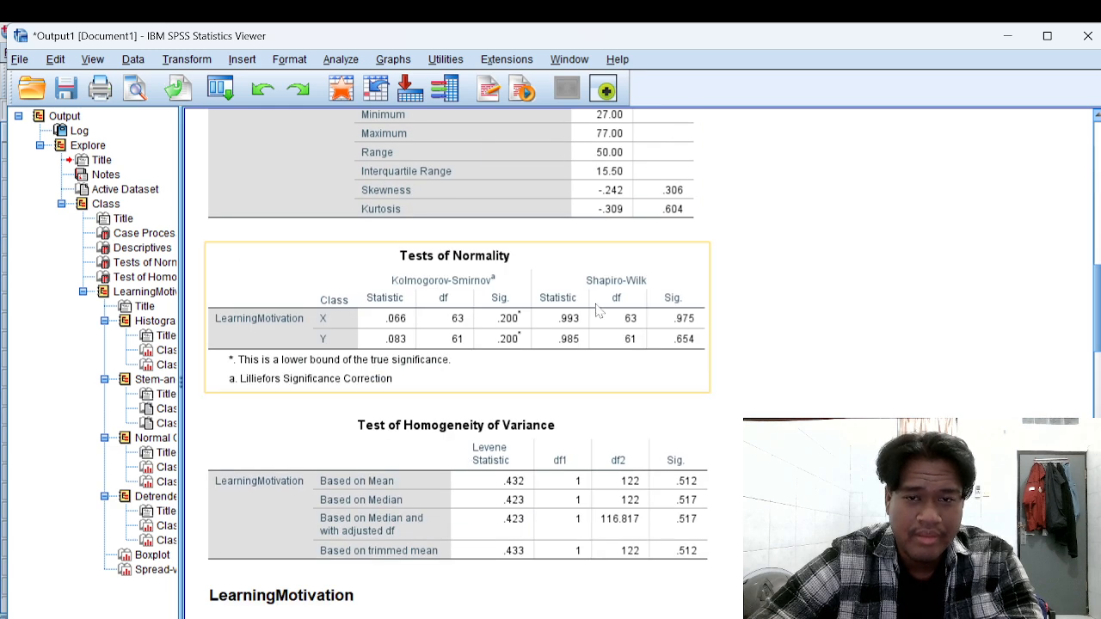
{"action": "scroll", "coordinate": [598, 311], "scroll_direction": "down", "scroll_amount": 3}
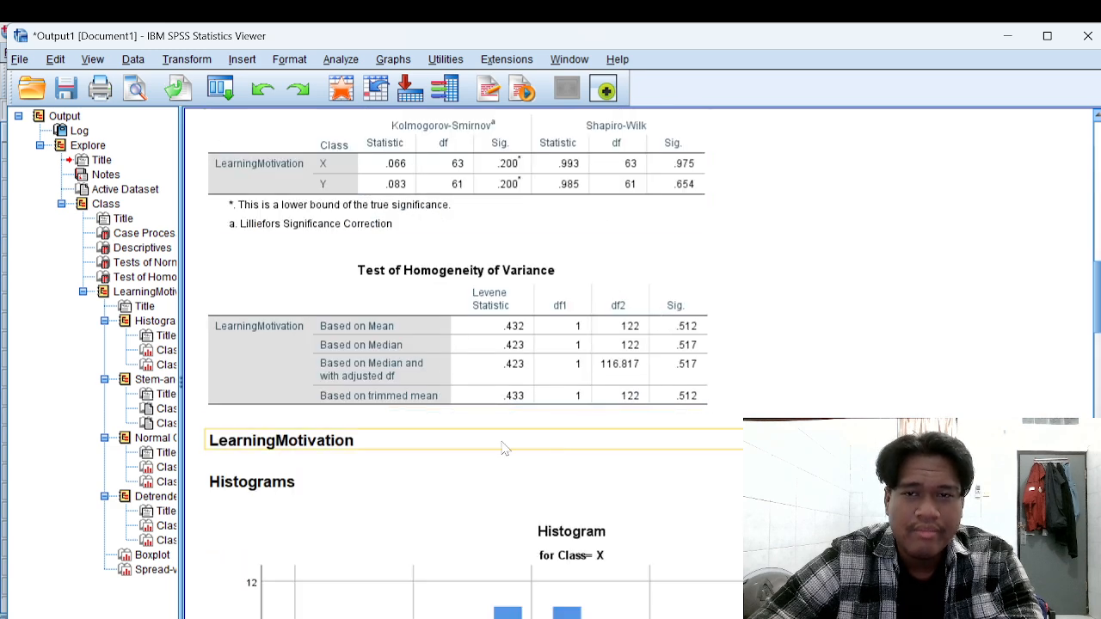
{"action": "scroll", "coordinate": [568, 361], "scroll_direction": "down", "scroll_amount": 4}
{"action": "scroll", "coordinate": [627, 337], "scroll_direction": "up", "scroll_amount": 3}
{"action": "scroll", "coordinate": [585, 344], "scroll_direction": "down", "scroll_amount": 3}
{"action": "scroll", "coordinate": [585, 329], "scroll_direction": "up", "scroll_amount": 2}
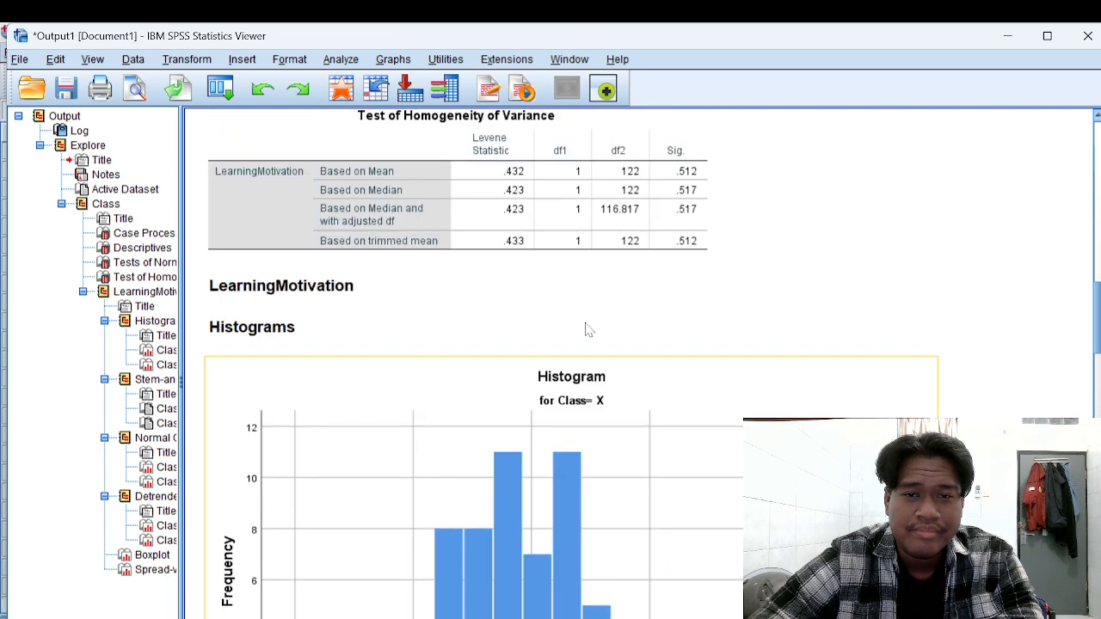
{"action": "scroll", "coordinate": [594, 327], "scroll_direction": "up", "scroll_amount": 1}
{"action": "scroll", "coordinate": [671, 310], "scroll_direction": "up", "scroll_amount": 3}
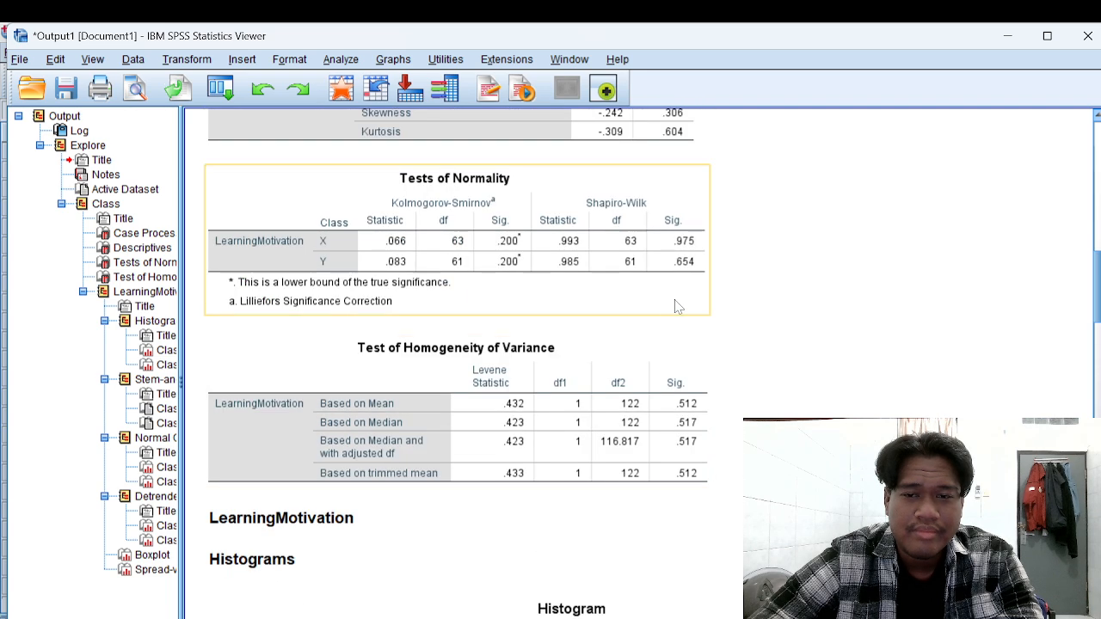
Review the rest of the Explore output, including the stem-and-leaf plots, Q-Q plots, histogram, Descriptives and Case Processing Summary
{"action": "scroll", "coordinate": [632, 430], "scroll_direction": "down", "scroll_amount": 15}
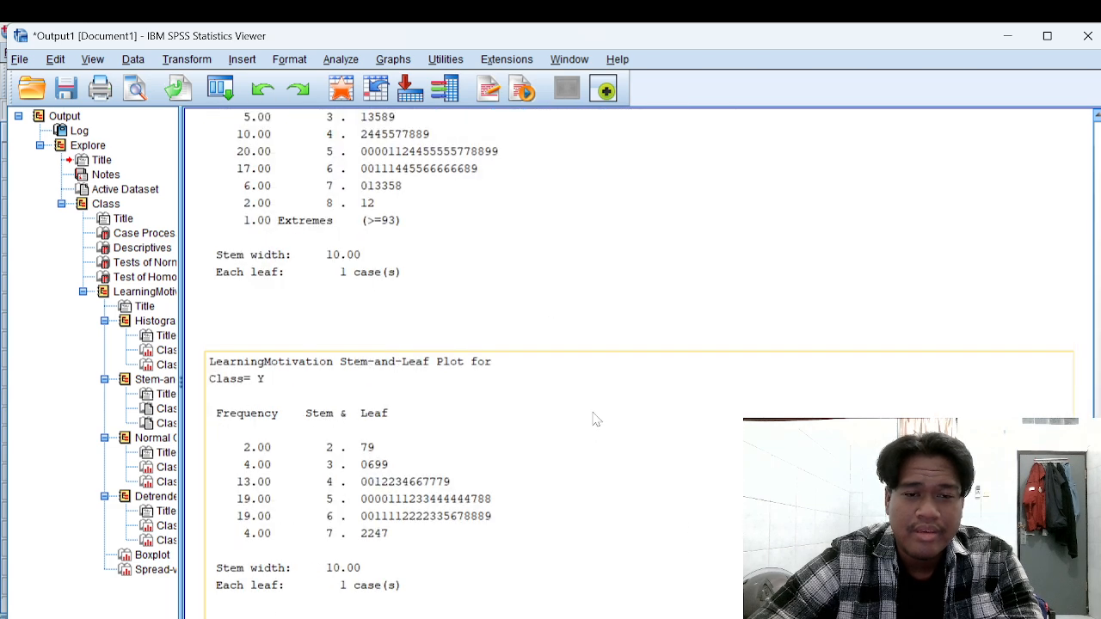
{"action": "scroll", "coordinate": [596, 419], "scroll_direction": "down", "scroll_amount": 20}
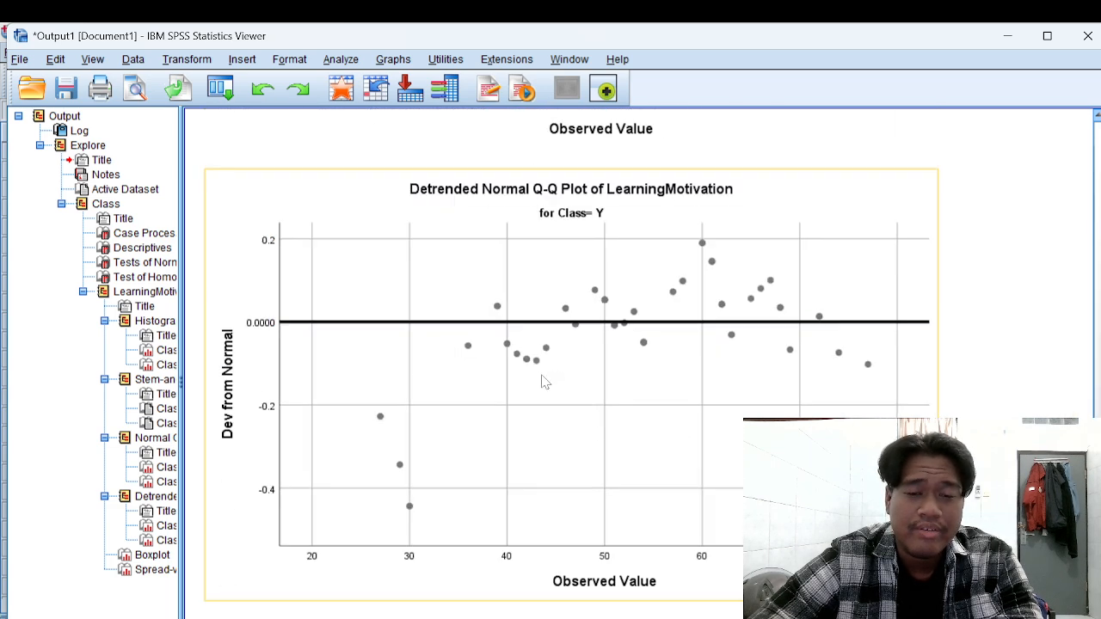
{"action": "scroll", "coordinate": [551, 386], "scroll_direction": "up", "scroll_amount": 20}
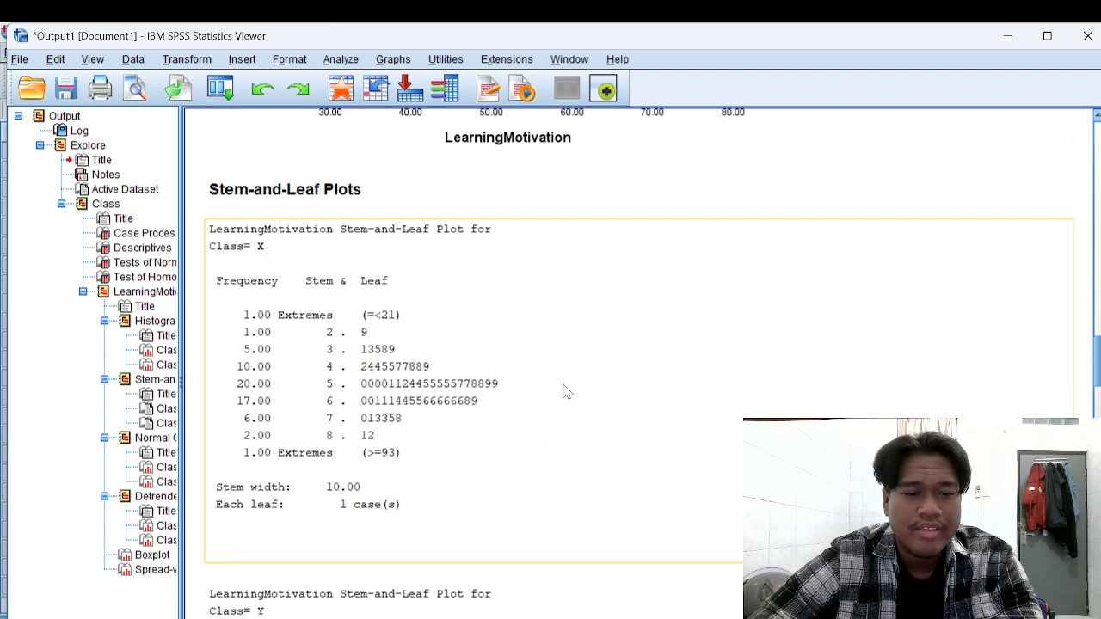
{"action": "scroll", "coordinate": [572, 387], "scroll_direction": "up", "scroll_amount": 20}
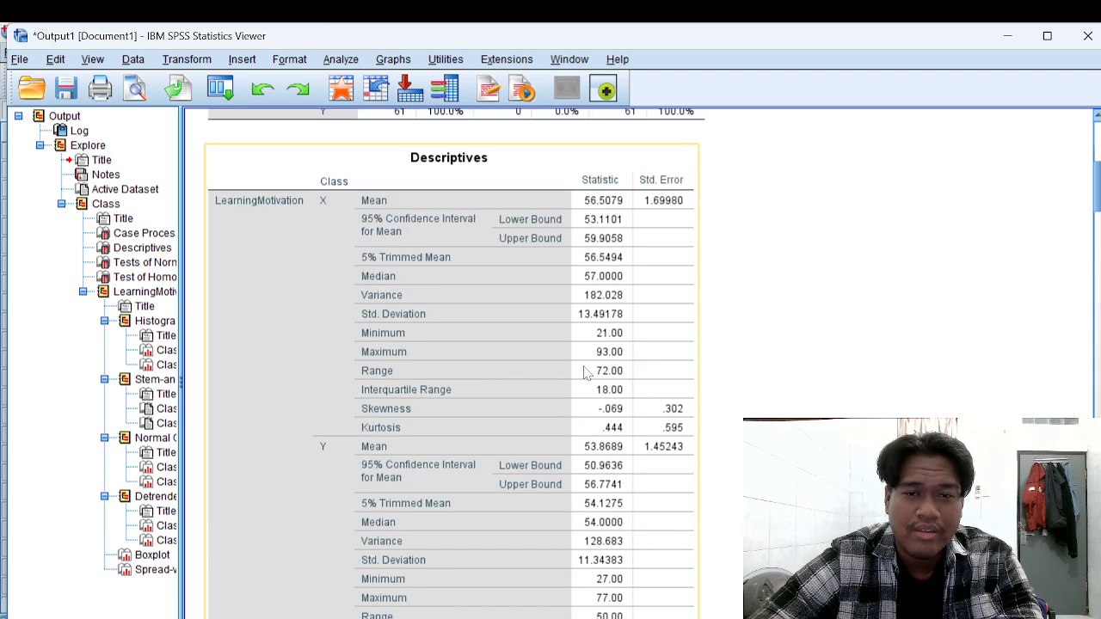
{"action": "scroll", "coordinate": [607, 377], "scroll_direction": "up", "scroll_amount": 8}
{"action": "scroll", "coordinate": [504, 265], "scroll_direction": "down", "scroll_amount": 5}
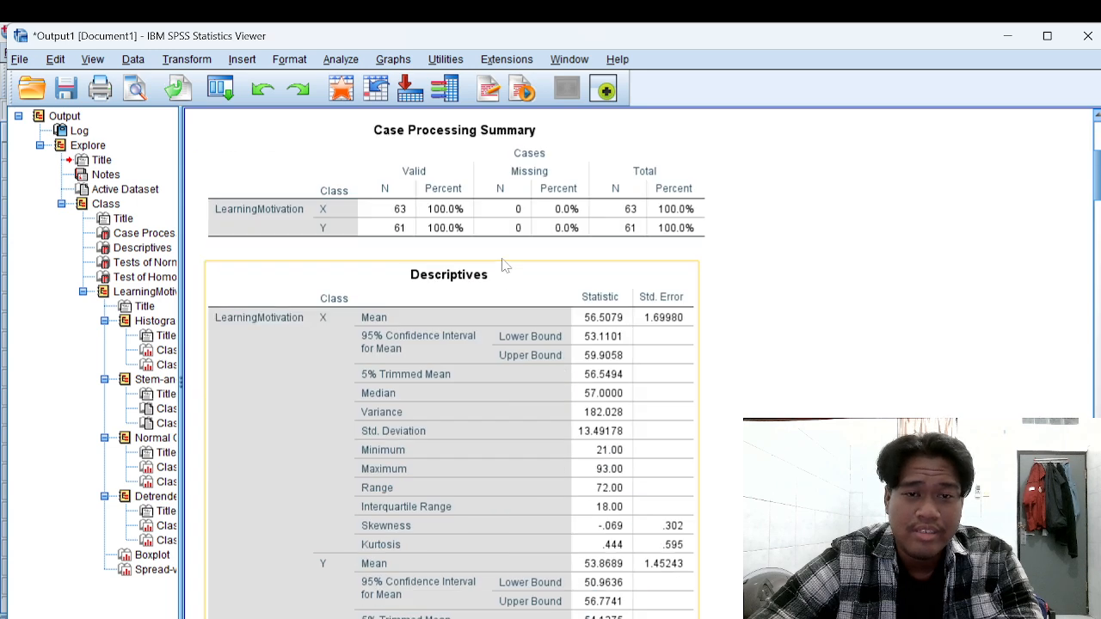
{"action": "scroll", "coordinate": [504, 265], "scroll_direction": "up", "scroll_amount": 3}
{"action": "scroll", "coordinate": [301, 245], "scroll_direction": "down", "scroll_amount": 10}
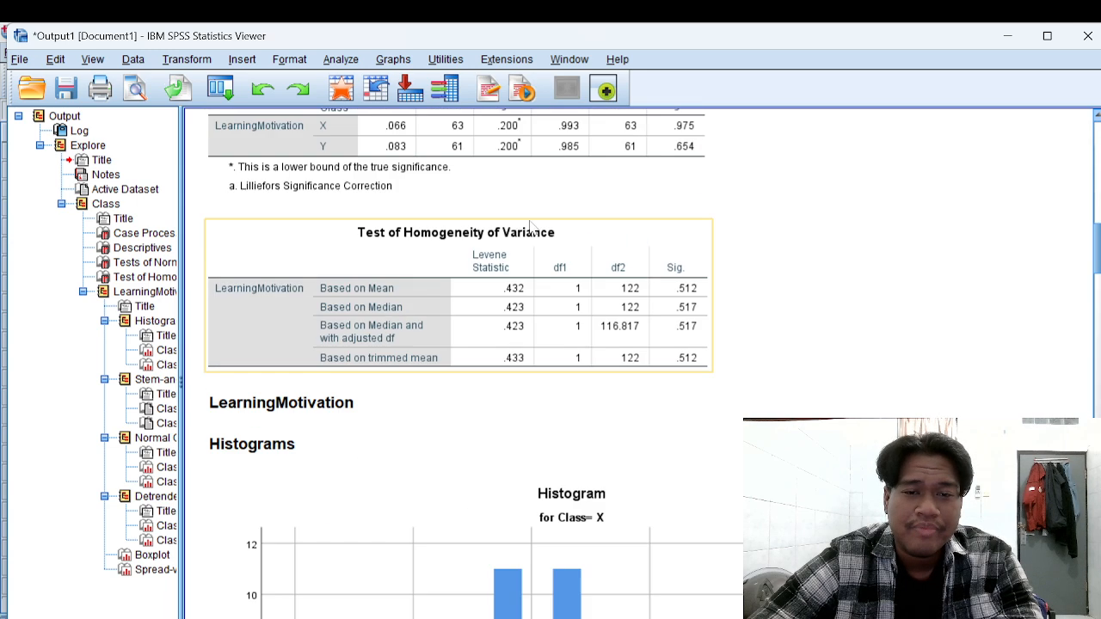
{"action": "scroll", "coordinate": [535, 230], "scroll_direction": "up", "scroll_amount": 3}
{"action": "scroll", "coordinate": [551, 233], "scroll_direction": "down", "scroll_amount": 6}
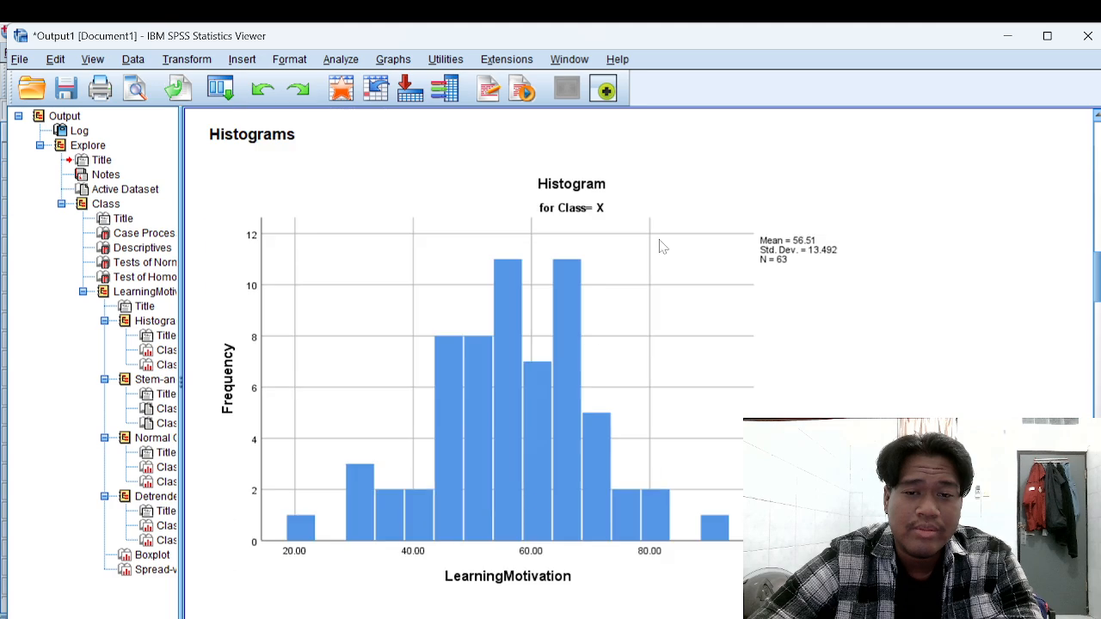
{"action": "scroll", "coordinate": [374, 361], "scroll_direction": "up", "scroll_amount": 6}
{"action": "scroll", "coordinate": [374, 362], "scroll_direction": "up", "scroll_amount": 15}
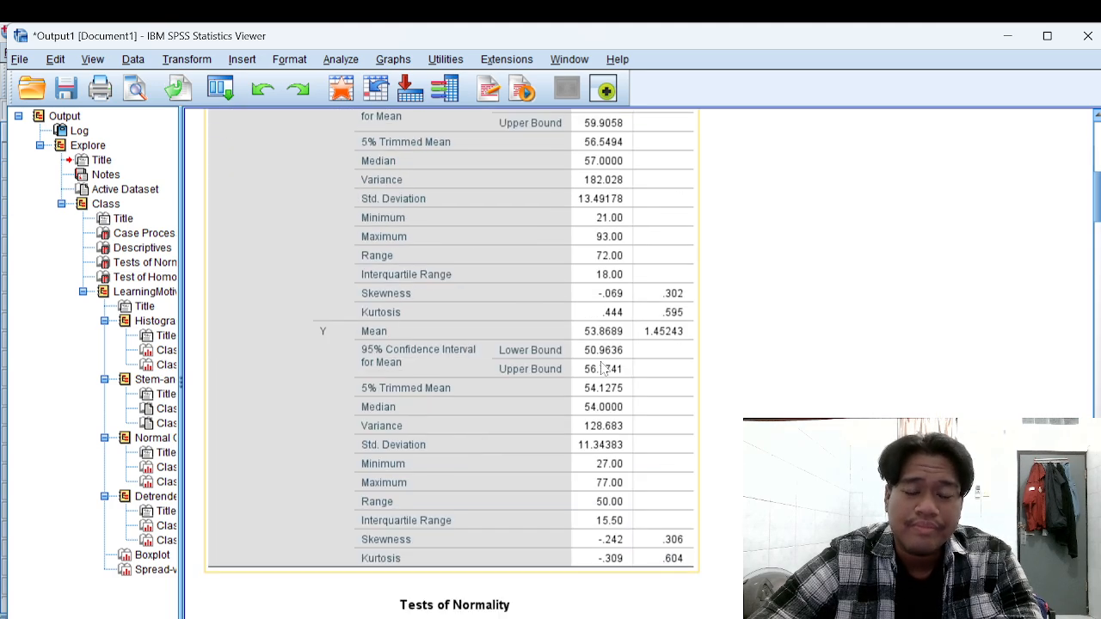
{"action": "scroll", "coordinate": [660, 271], "scroll_direction": "down", "scroll_amount": 3}
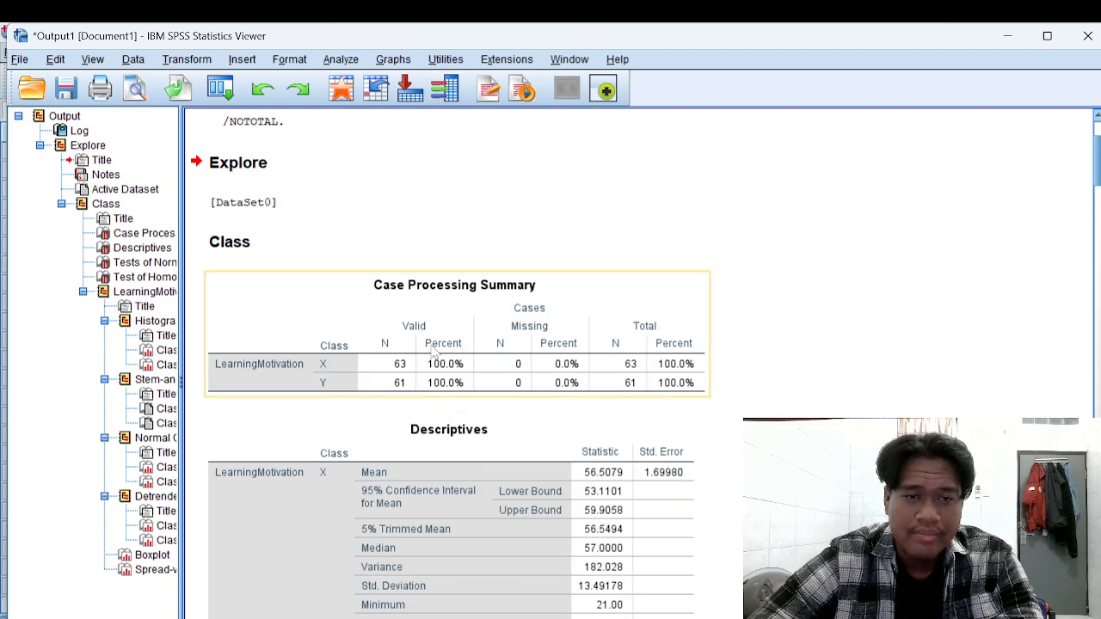
{"action": "scroll", "coordinate": [337, 313], "scroll_direction": "up", "scroll_amount": 3}
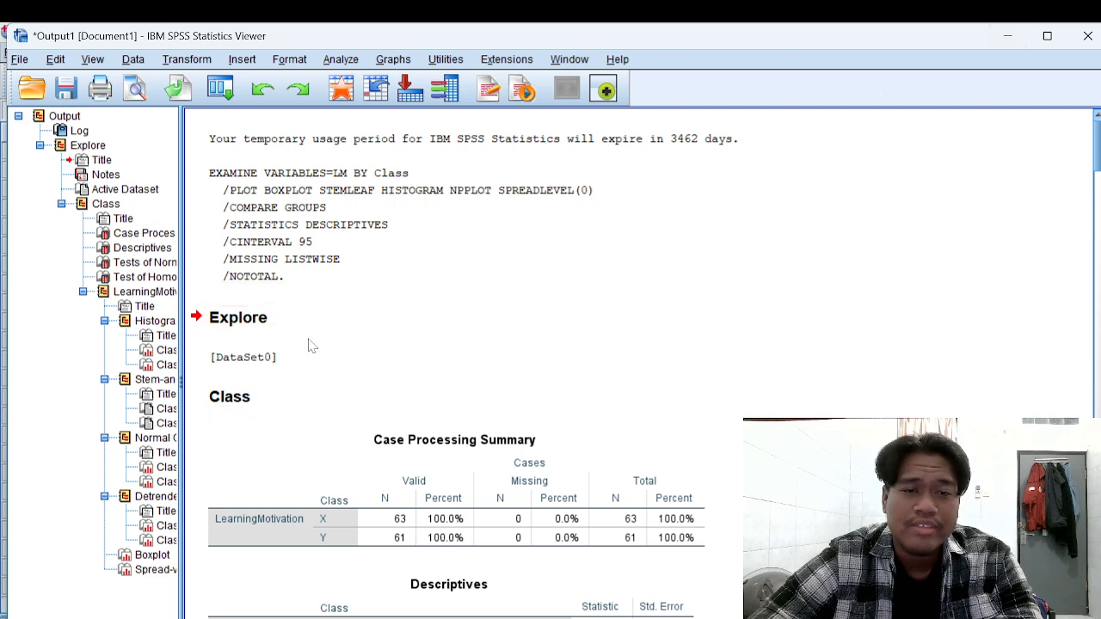
Set up an Independent-Samples T Test from the data editor with LearningMotivation as the test variable and Class as the grouping variable
{"action": "left_click", "coordinate": [1008, 35]}
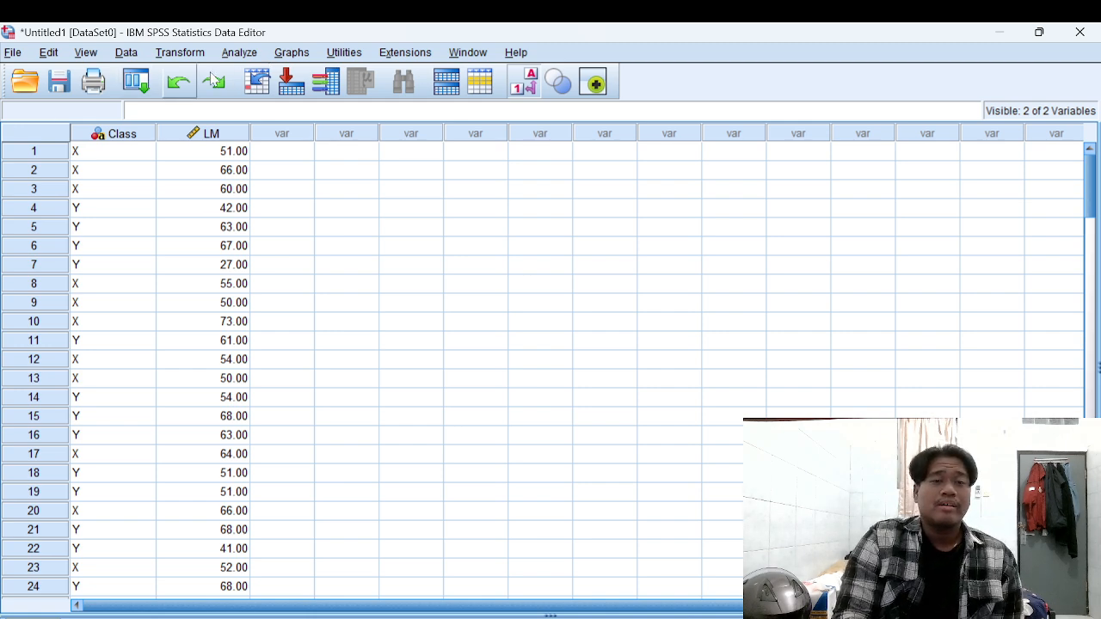
{"action": "left_click", "coordinate": [240, 53]}
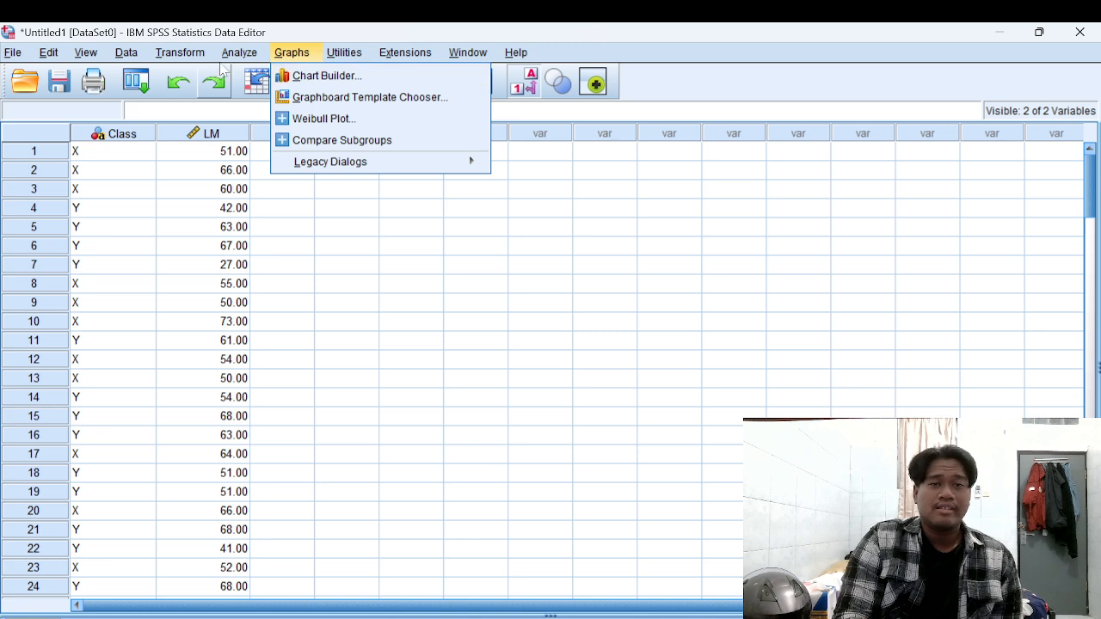
{"action": "mouse_move", "coordinate": [284, 160]}
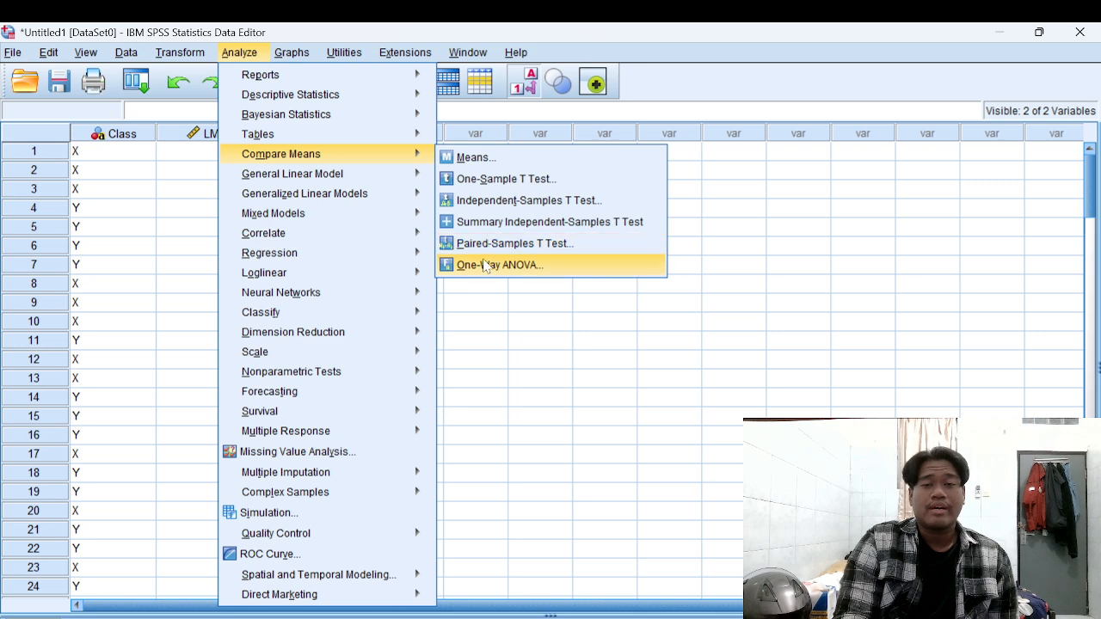
{"action": "left_click", "coordinate": [498, 201]}
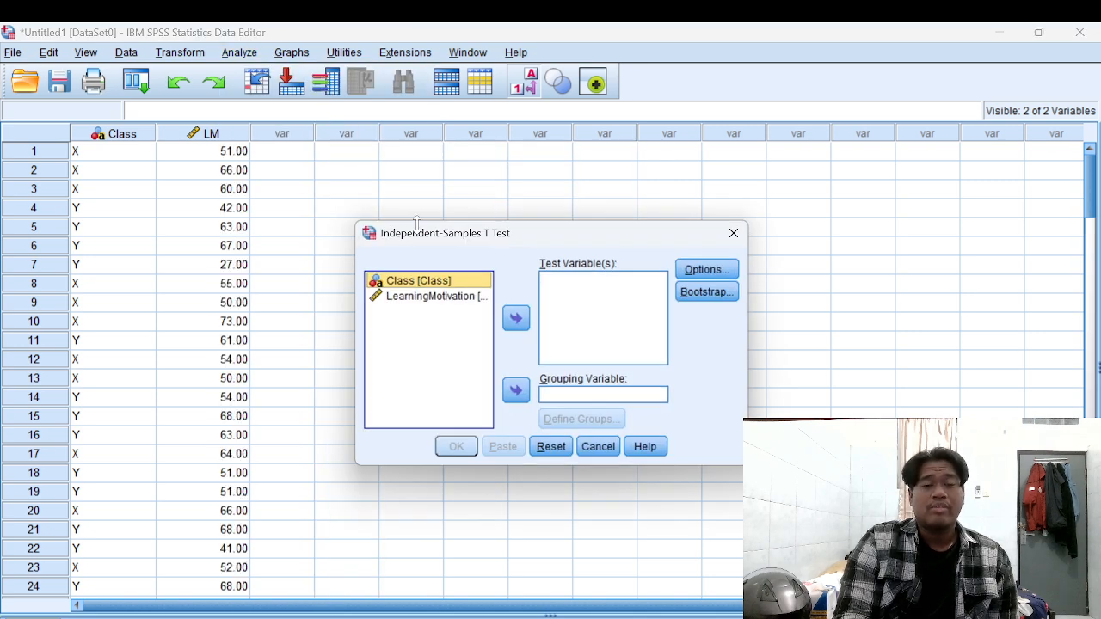
{"action": "left_click", "coordinate": [516, 392]}
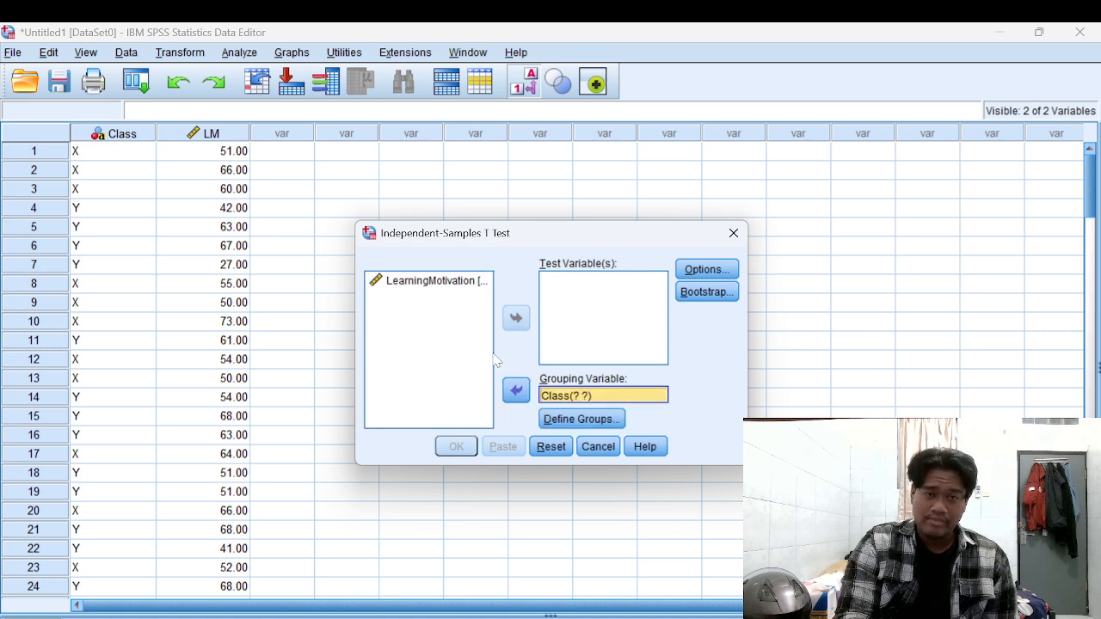
{"action": "left_click", "coordinate": [426, 282]}
{"action": "left_click", "coordinate": [516, 319]}
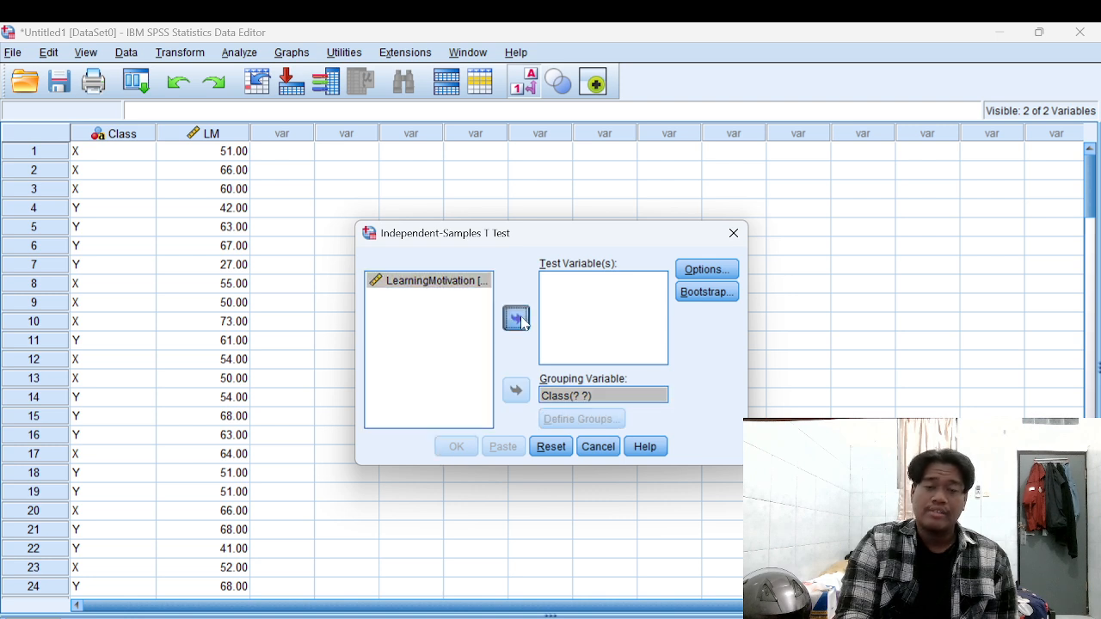
Define the Class groups as 4X for Group 1 and 4Y for Group 2, and run the t test
{"action": "left_click", "coordinate": [635, 397]}
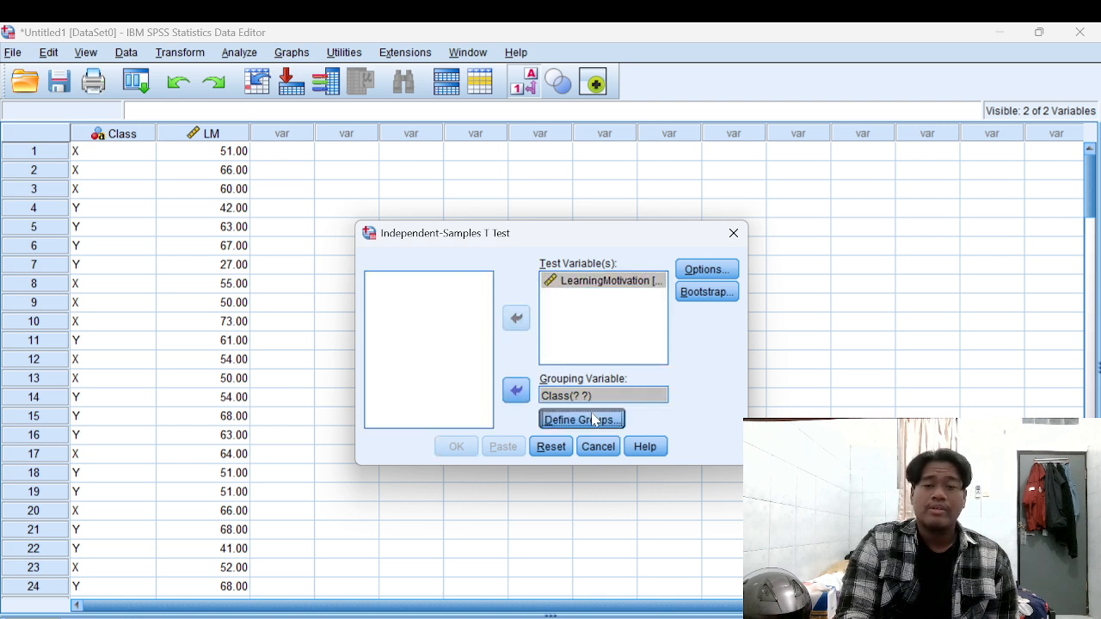
{"action": "left_click", "coordinate": [591, 416]}
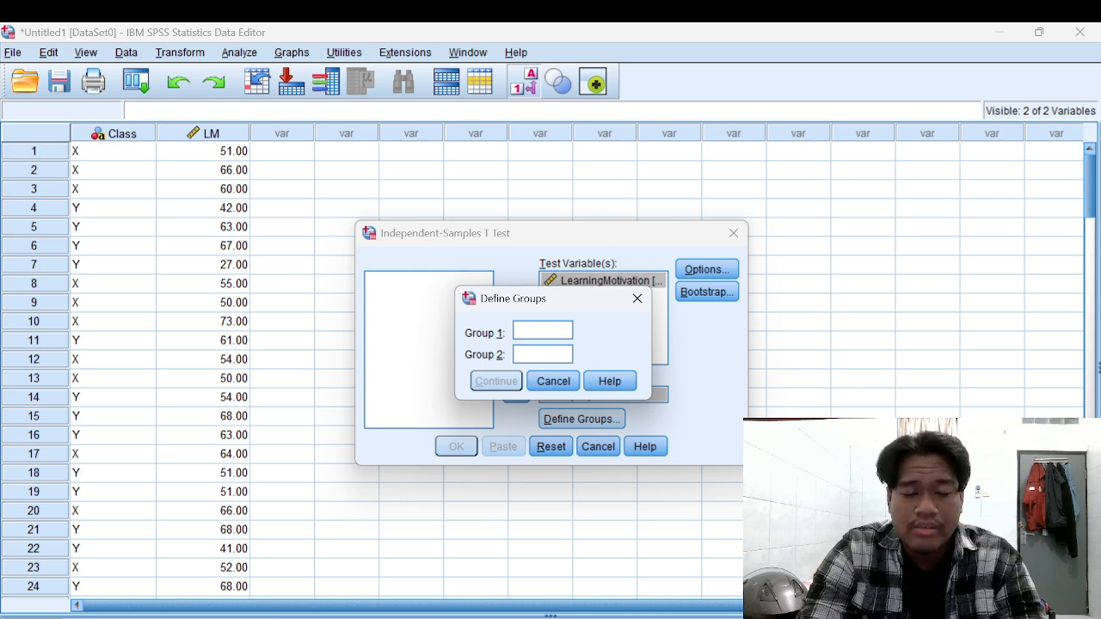
{"action": "type", "text": "X"}
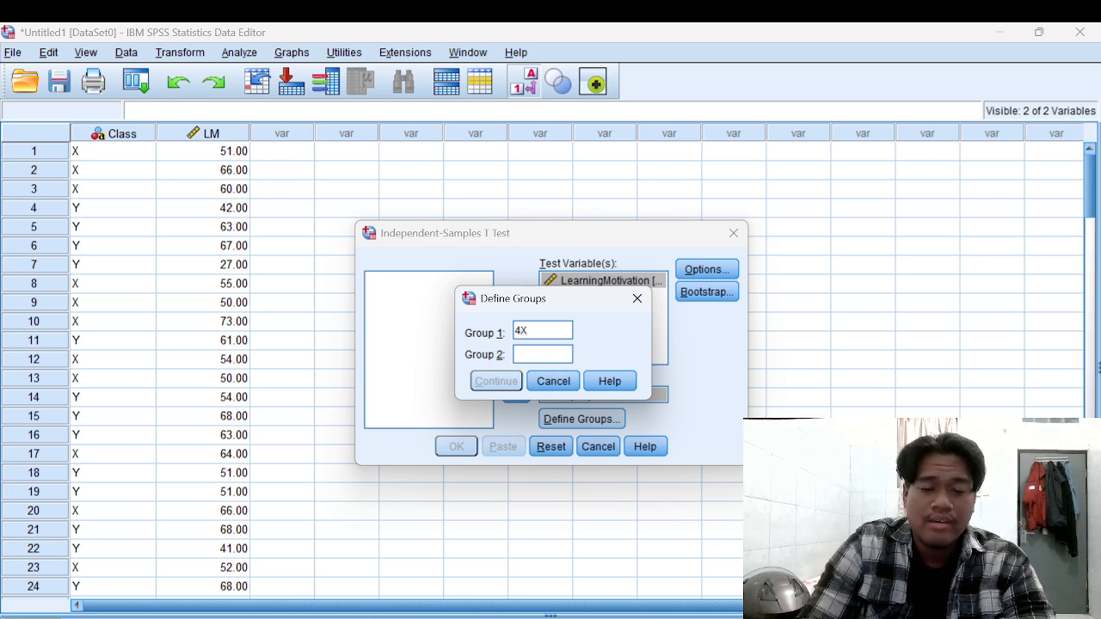
{"action": "type", "text": "X4Y"}
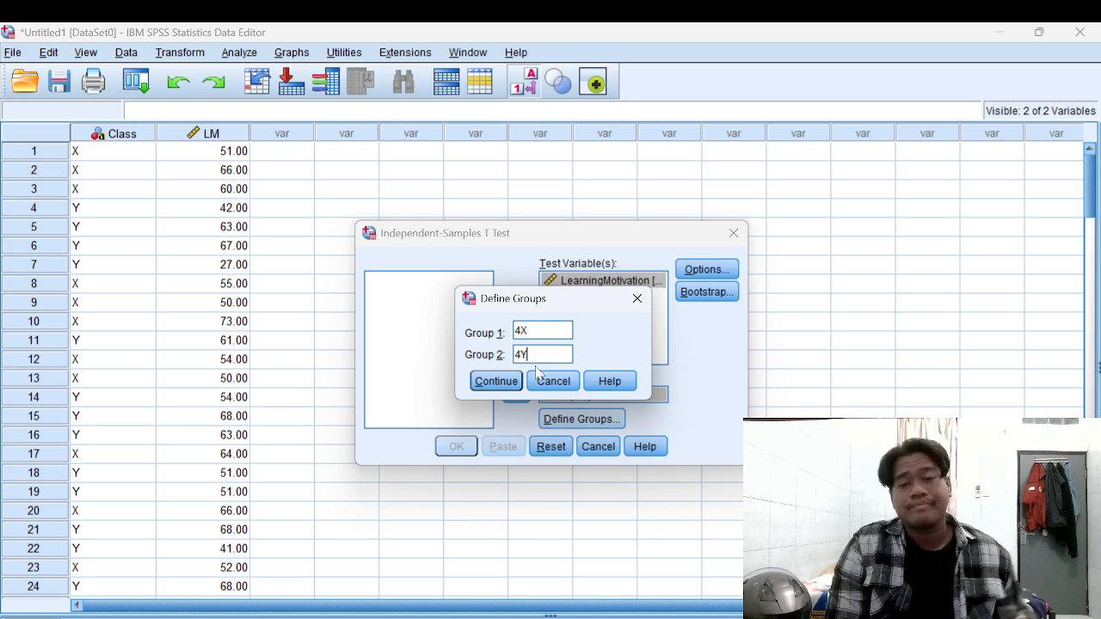
{"action": "left_click", "coordinate": [509, 382]}
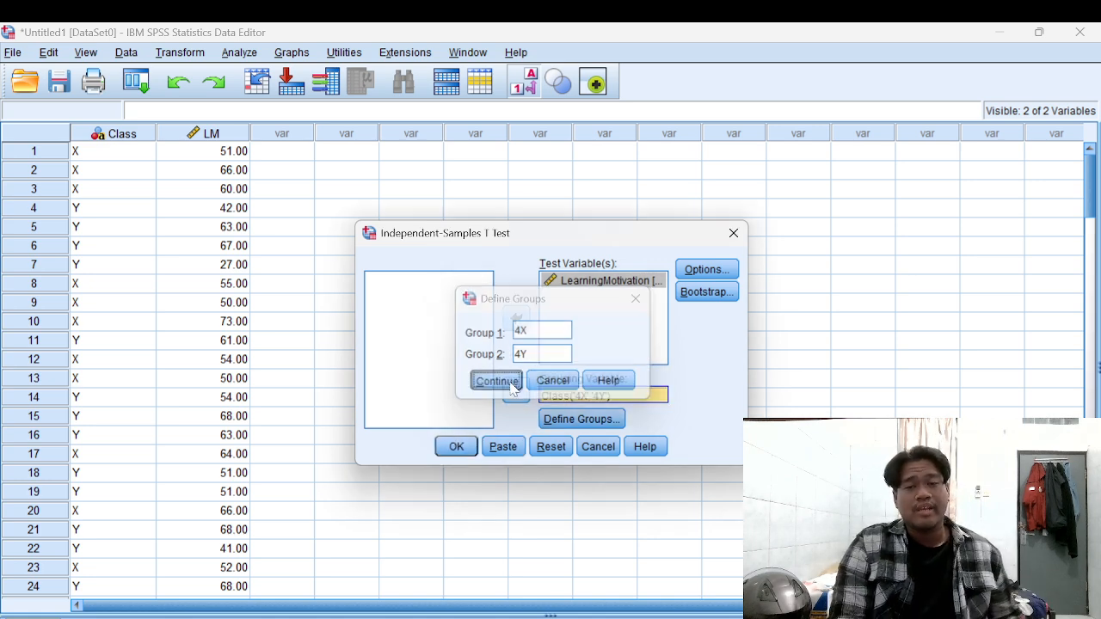
{"action": "left_click", "coordinate": [455, 448]}
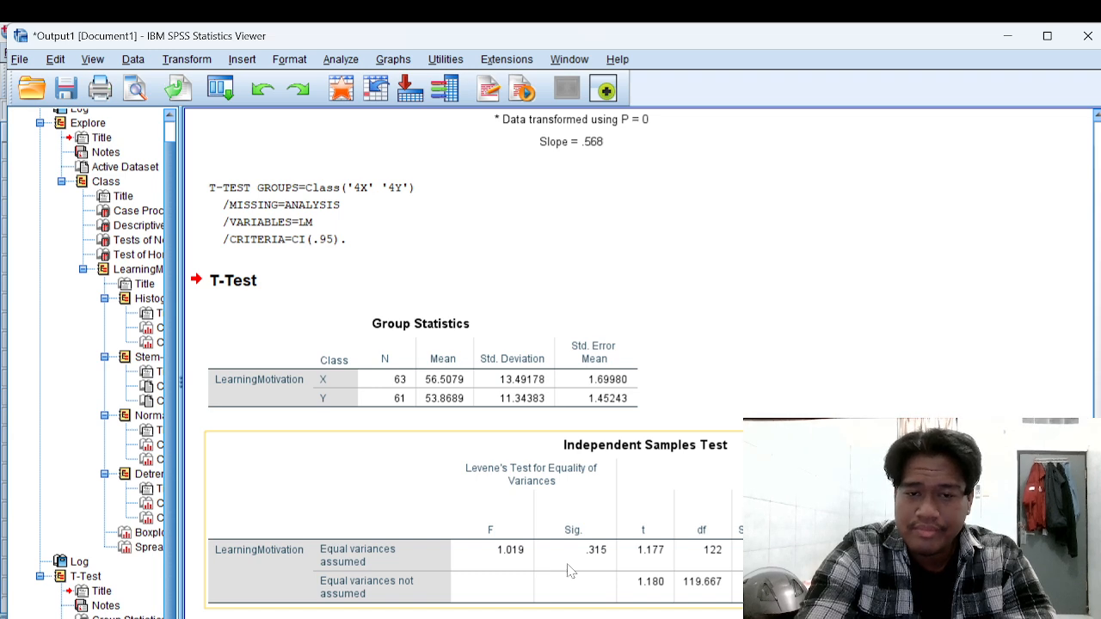
Look over the T-Test tables and go back through the Explore plots and tests to the Case Processing Summary
{"action": "scroll", "coordinate": [578, 494], "scroll_direction": "up", "scroll_amount": 2}
{"action": "scroll", "coordinate": [578, 494], "scroll_direction": "up", "scroll_amount": 4}
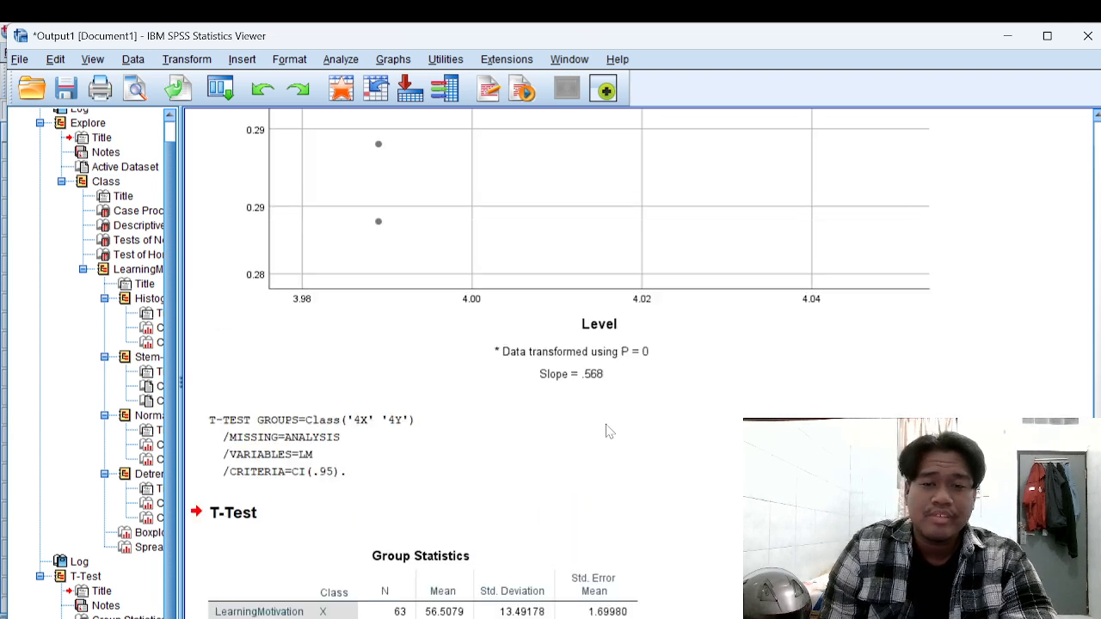
{"action": "scroll", "coordinate": [779, 399], "scroll_direction": "down", "scroll_amount": 5}
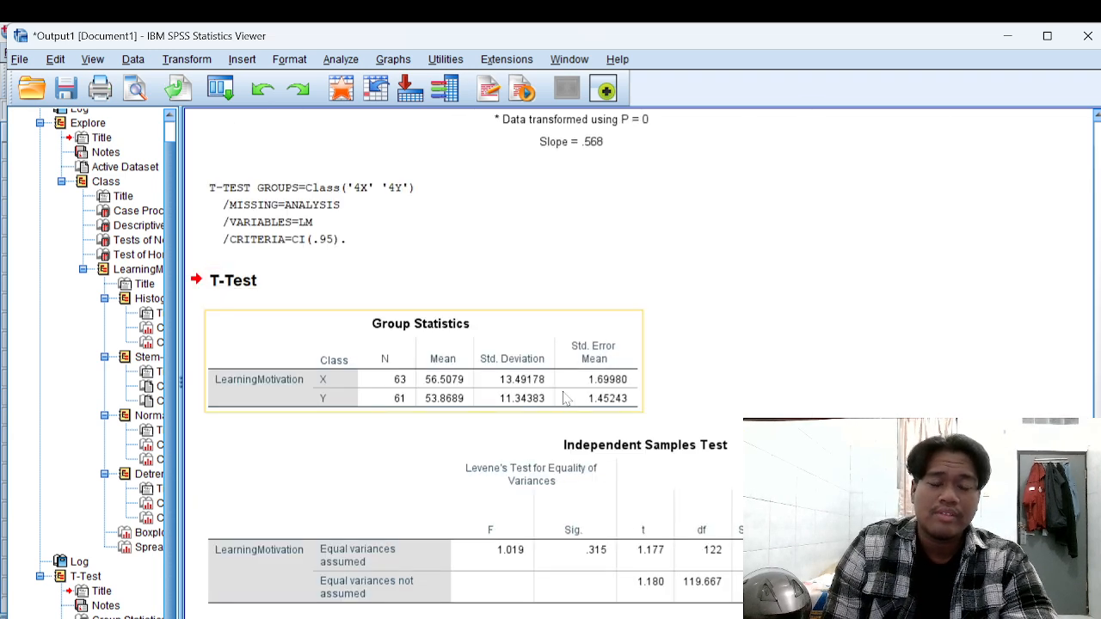
{"action": "scroll", "coordinate": [602, 447], "scroll_direction": "up", "scroll_amount": 10}
{"action": "scroll", "coordinate": [675, 413], "scroll_direction": "up", "scroll_amount": 12}
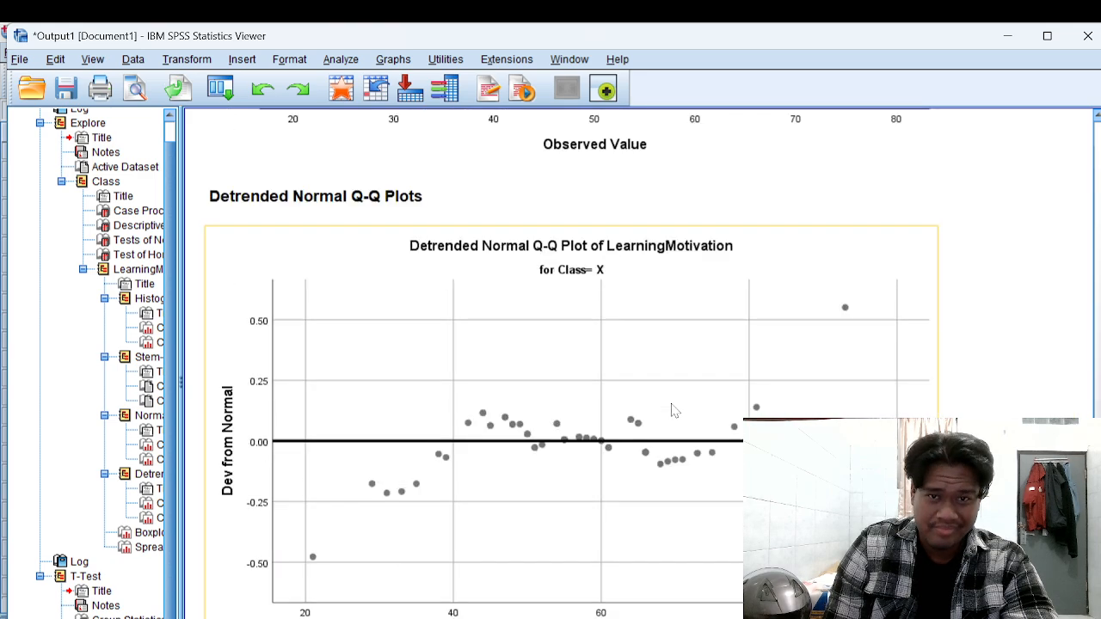
{"action": "scroll", "coordinate": [680, 410], "scroll_direction": "up", "scroll_amount": 5}
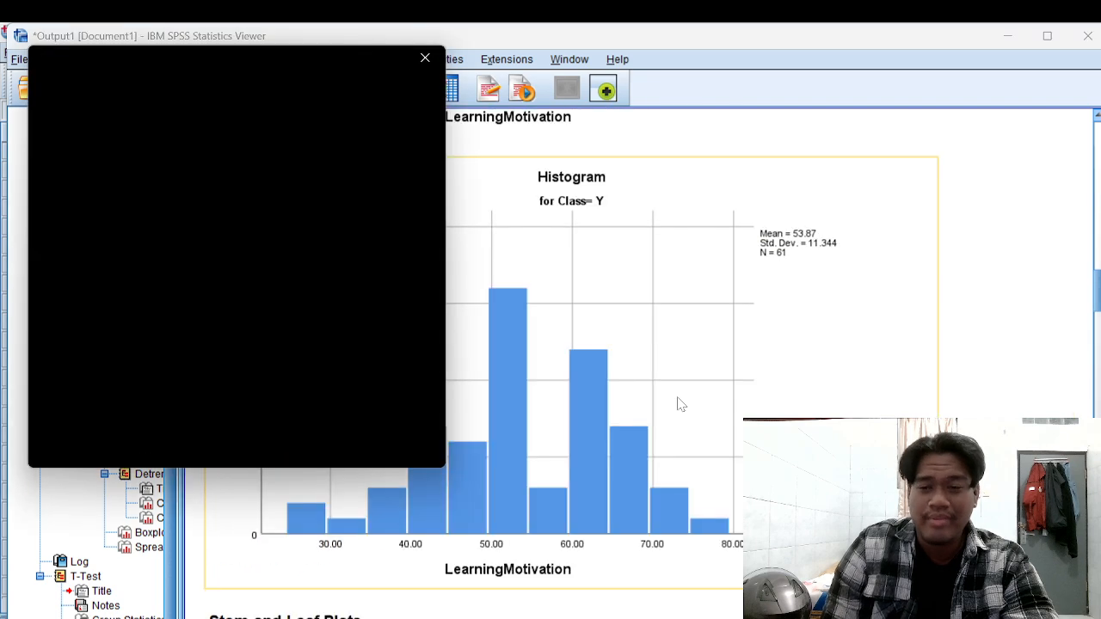
{"action": "left_click", "coordinate": [425, 57]}
{"action": "scroll", "coordinate": [666, 426], "scroll_direction": "up", "scroll_amount": 6}
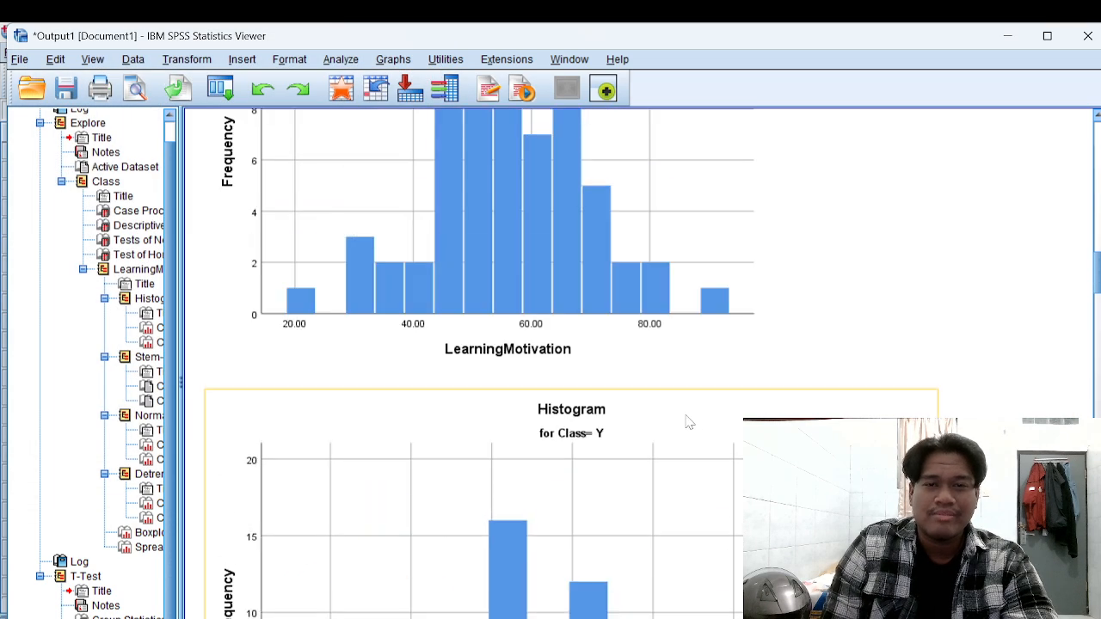
{"action": "scroll", "coordinate": [667, 426], "scroll_direction": "up", "scroll_amount": 7}
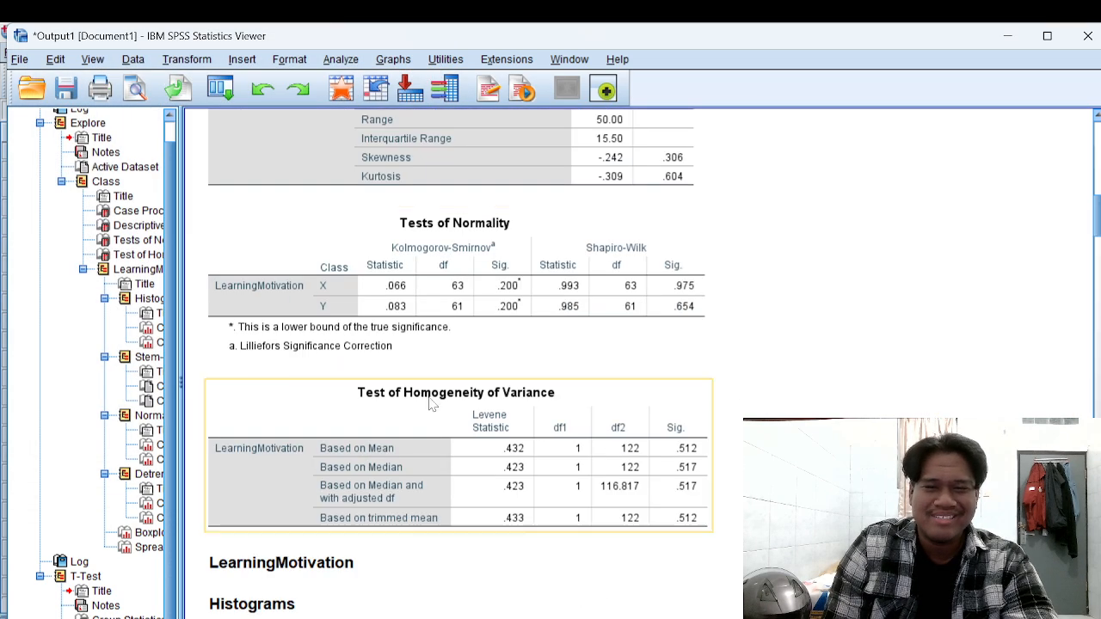
{"action": "scroll", "coordinate": [502, 388], "scroll_direction": "up", "scroll_amount": 3}
{"action": "scroll", "coordinate": [501, 387], "scroll_direction": "up", "scroll_amount": 5}
{"action": "scroll", "coordinate": [650, 367], "scroll_direction": "up", "scroll_amount": 1}
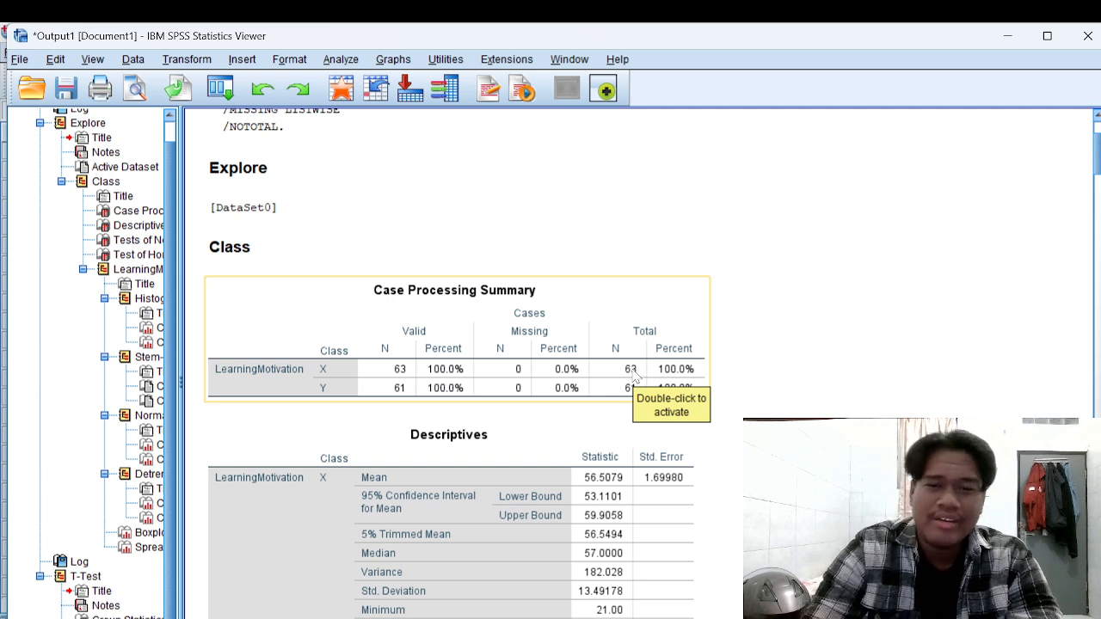
Examine the Descriptives table of LearningMotivation for classes X and Y in the Explore output
{"action": "scroll", "coordinate": [632, 370], "scroll_direction": "down", "scroll_amount": 2}
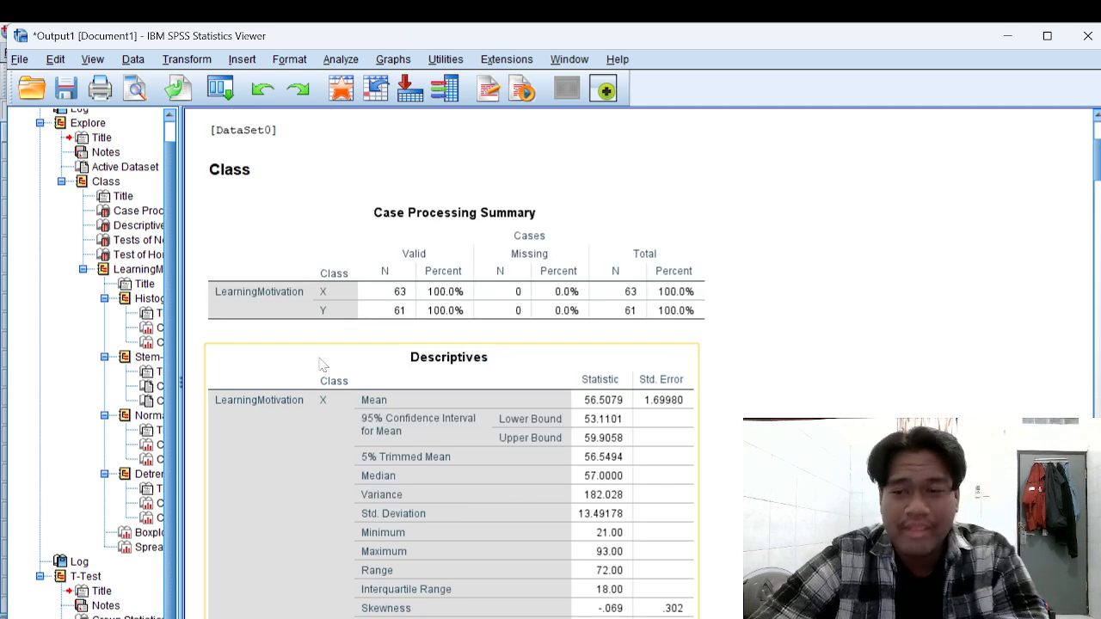
{"action": "scroll", "coordinate": [413, 344], "scroll_direction": "down", "scroll_amount": 4}
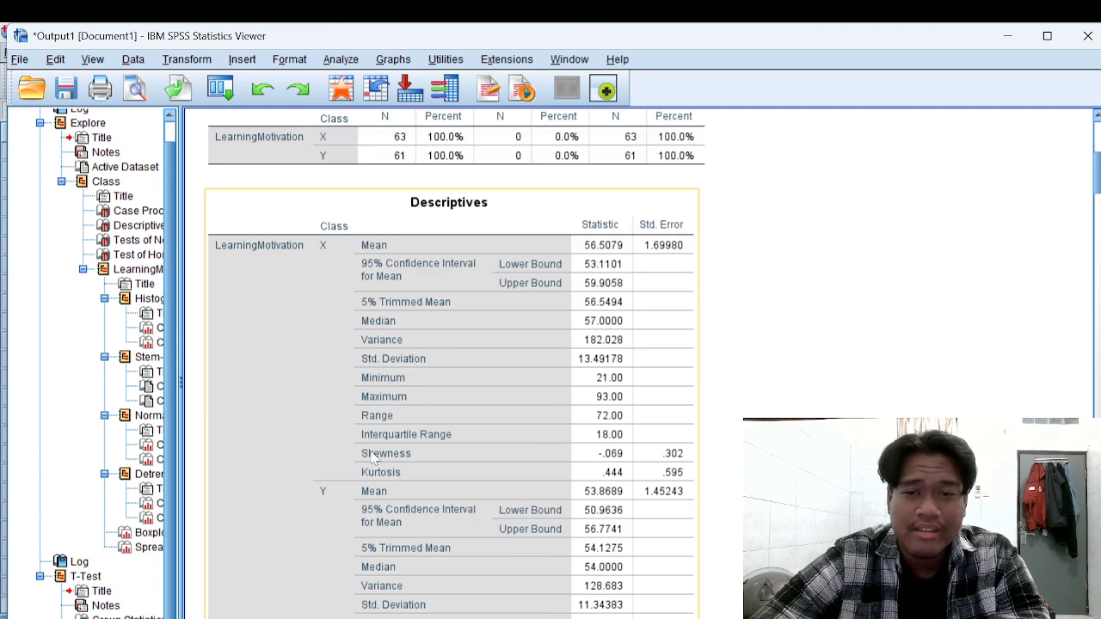
{"action": "scroll", "coordinate": [472, 370], "scroll_direction": "down", "scroll_amount": 4}
{"action": "scroll", "coordinate": [481, 358], "scroll_direction": "up", "scroll_amount": 2}
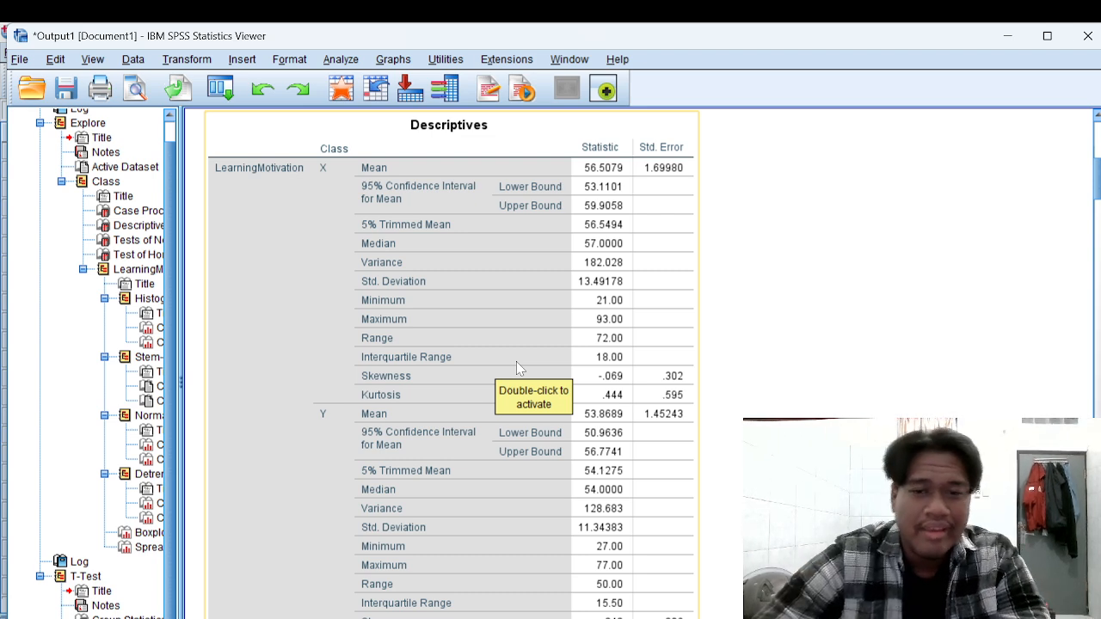
{"action": "left_click", "coordinate": [757, 383]}
{"action": "scroll", "coordinate": [722, 392], "scroll_direction": "down", "scroll_amount": 5}
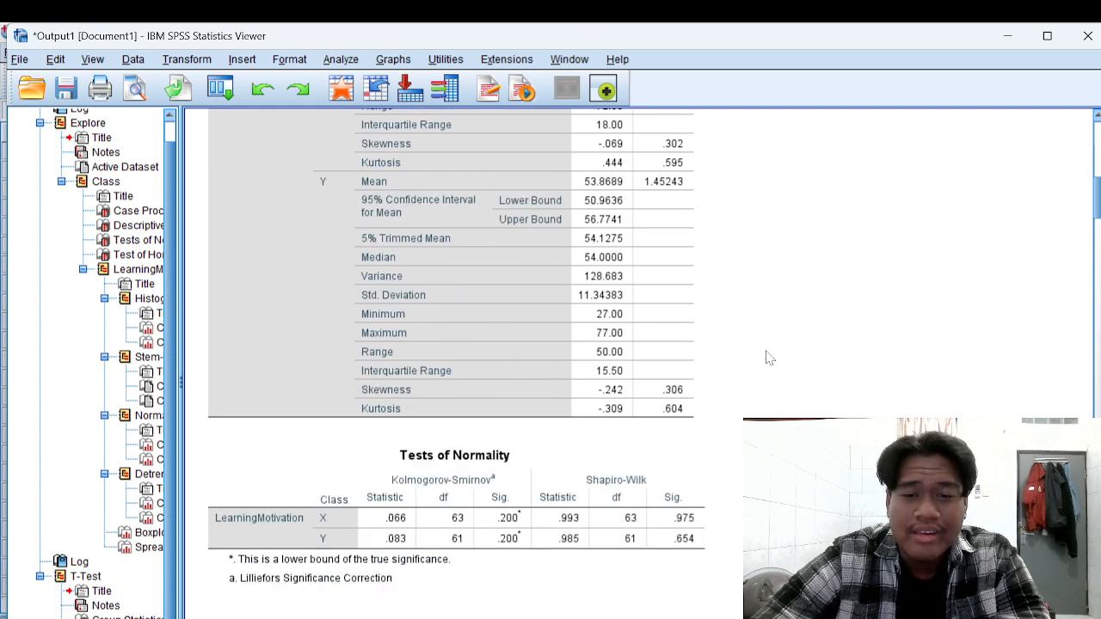
{"action": "left_click", "coordinate": [580, 344]}
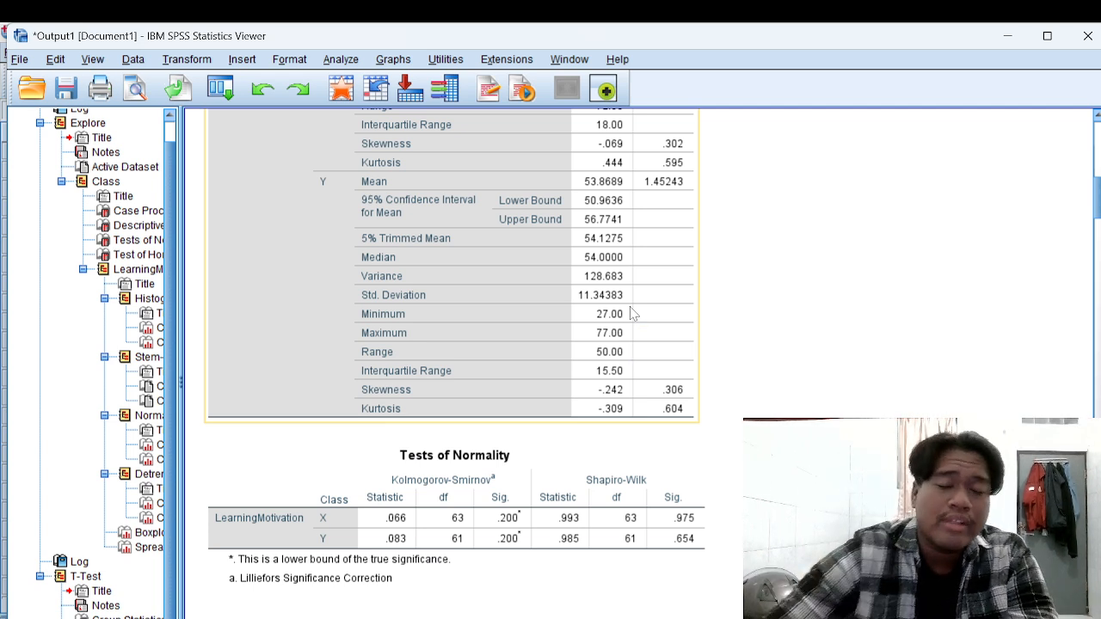
Compare the LearningMotivation histograms for class X and class Y
{"action": "scroll", "coordinate": [594, 423], "scroll_direction": "down", "scroll_amount": 5}
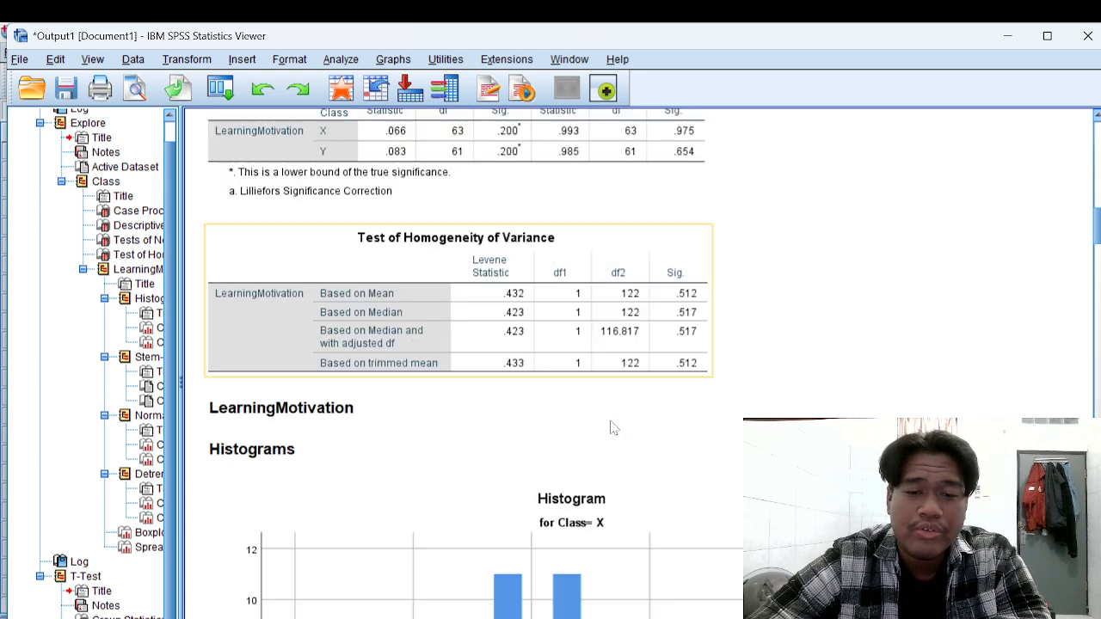
{"action": "scroll", "coordinate": [537, 349], "scroll_direction": "down", "scroll_amount": 10}
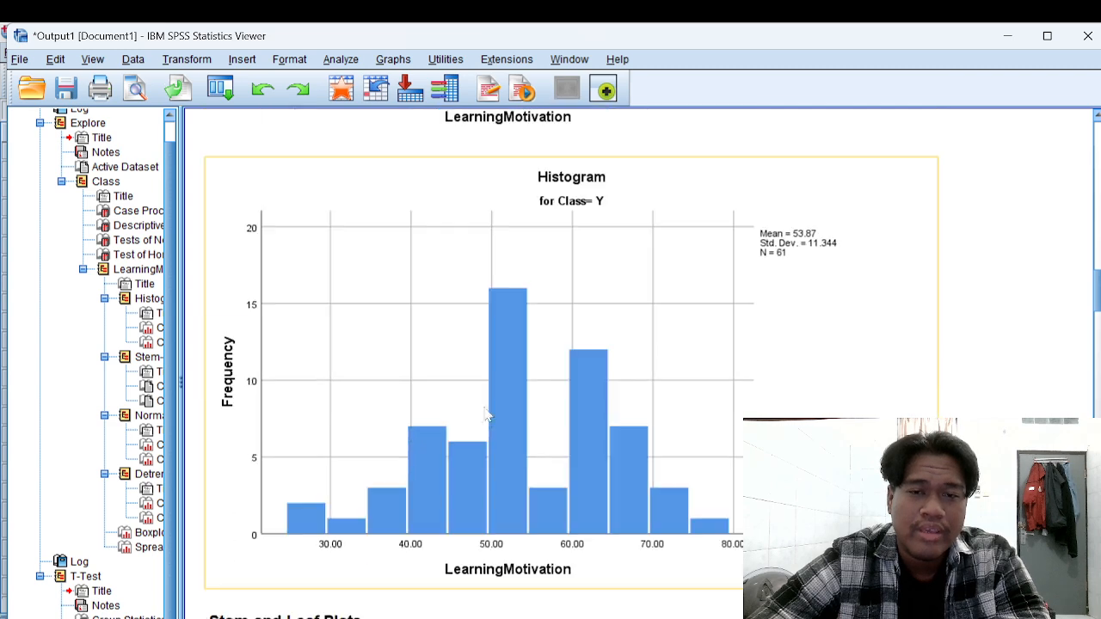
{"action": "scroll", "coordinate": [469, 413], "scroll_direction": "up", "scroll_amount": 3}
{"action": "scroll", "coordinate": [465, 379], "scroll_direction": "down", "scroll_amount": 2}
{"action": "scroll", "coordinate": [449, 344], "scroll_direction": "up", "scroll_amount": 3}
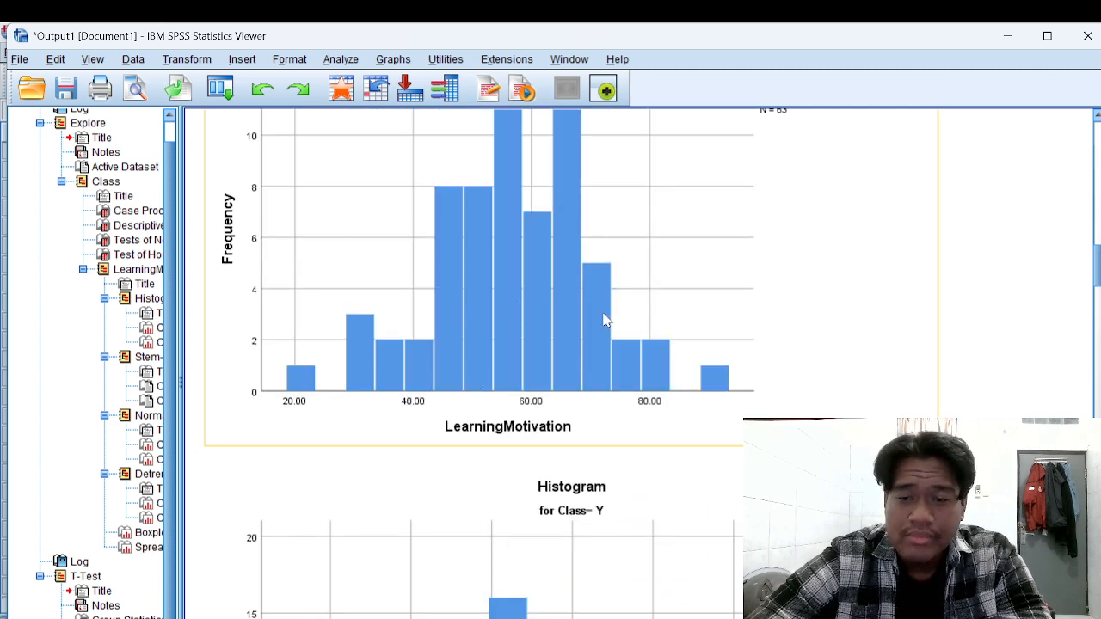
{"action": "scroll", "coordinate": [435, 258], "scroll_direction": "up", "scroll_amount": 2}
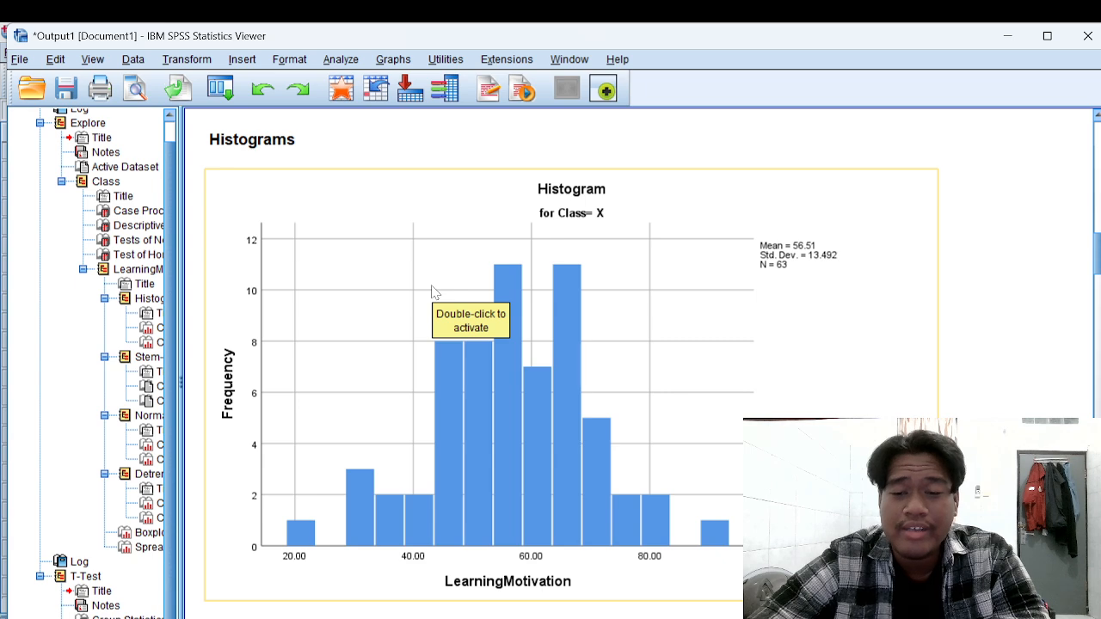
{"action": "scroll", "coordinate": [433, 291], "scroll_direction": "down", "scroll_amount": 4}
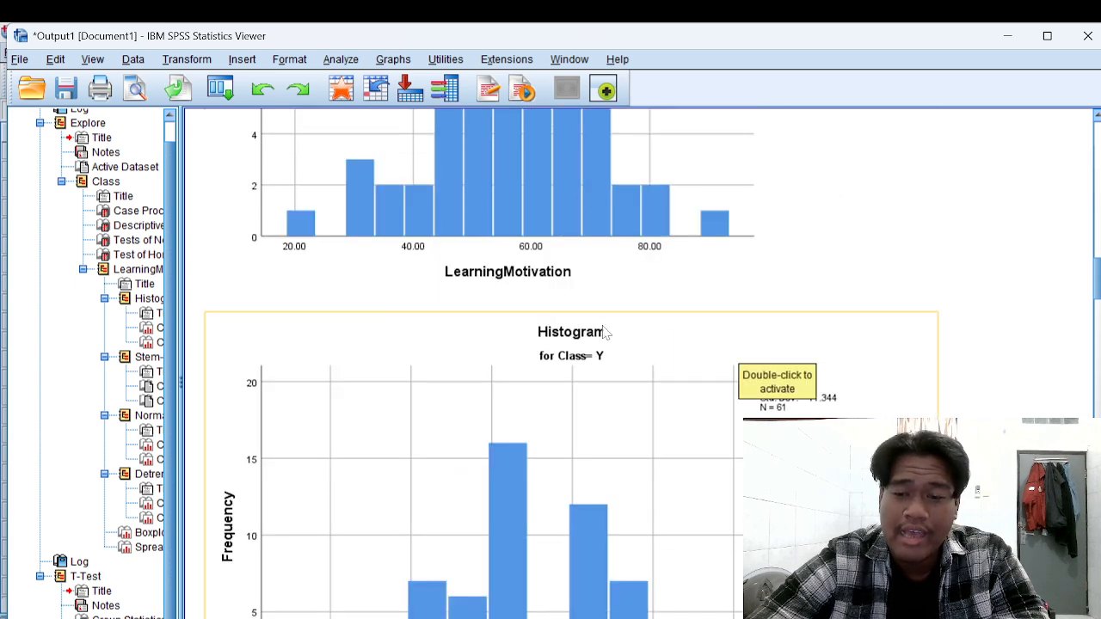
{"action": "scroll", "coordinate": [499, 288], "scroll_direction": "down", "scroll_amount": 3}
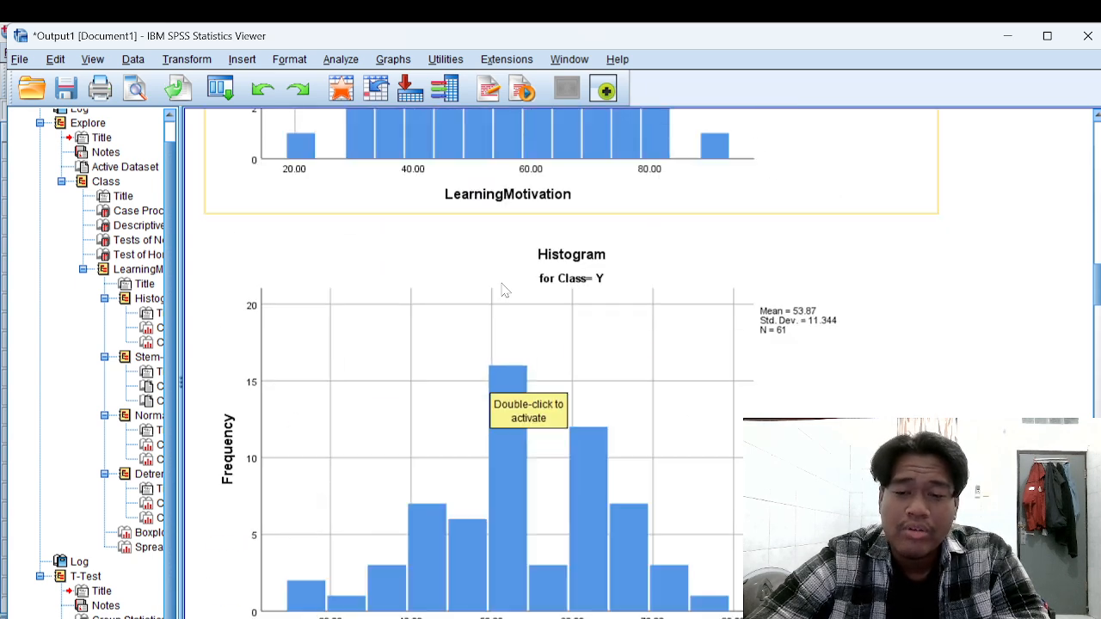
{"action": "scroll", "coordinate": [637, 284], "scroll_direction": "up", "scroll_amount": 2}
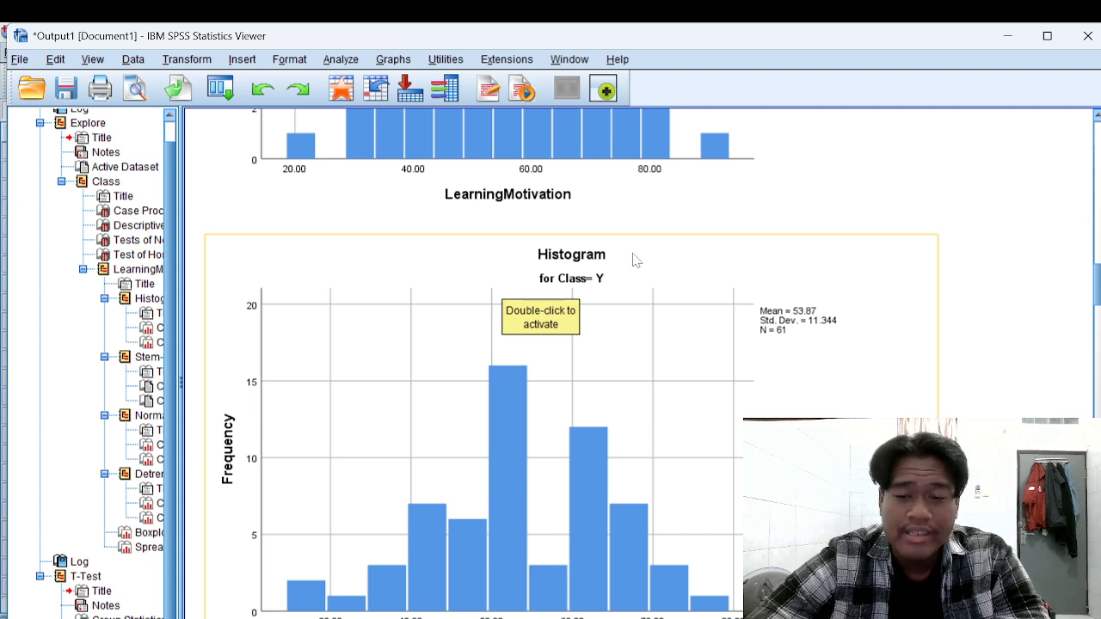
{"action": "scroll", "coordinate": [640, 254], "scroll_direction": "up", "scroll_amount": 2}
{"action": "scroll", "coordinate": [639, 254], "scroll_direction": "up", "scroll_amount": 1}
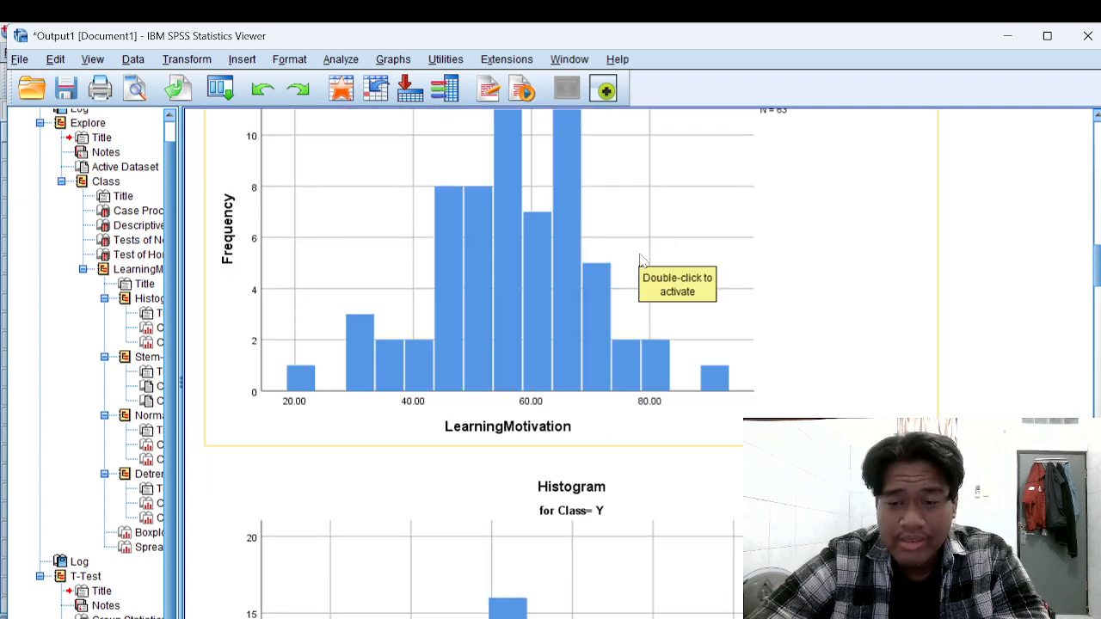
Review the Test of Homogeneity of Variance and the Tests of Normality for LearningMotivation once more
{"action": "scroll", "coordinate": [645, 254], "scroll_direction": "up", "scroll_amount": 5}
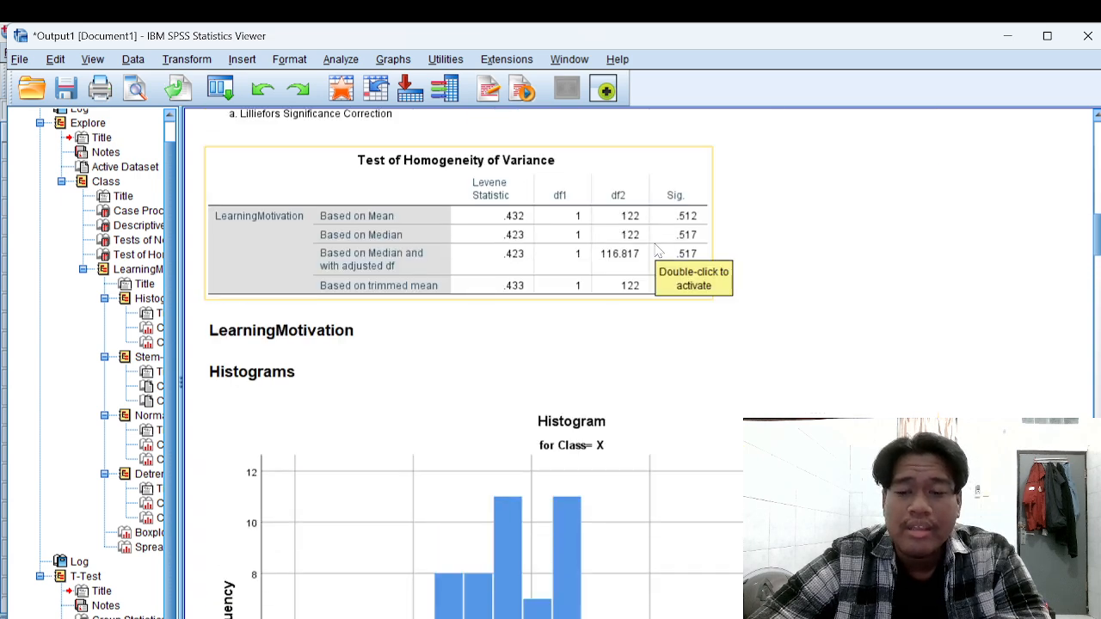
{"action": "scroll", "coordinate": [659, 249], "scroll_direction": "up", "scroll_amount": 1}
{"action": "scroll", "coordinate": [658, 249], "scroll_direction": "up", "scroll_amount": 1}
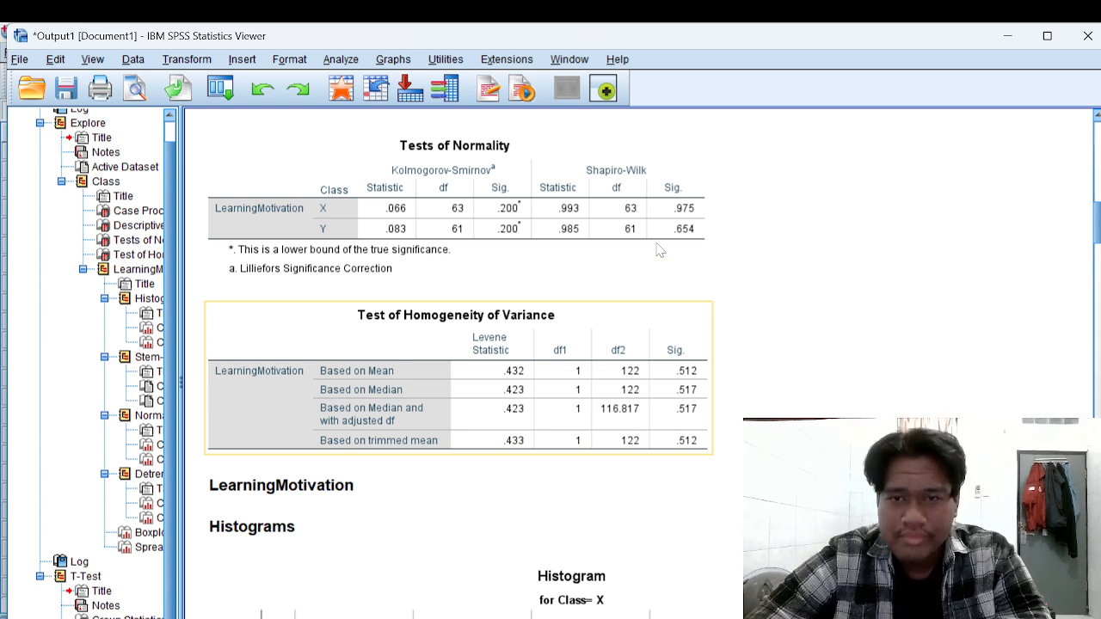
{"action": "scroll", "coordinate": [654, 300], "scroll_direction": "up", "scroll_amount": 1}
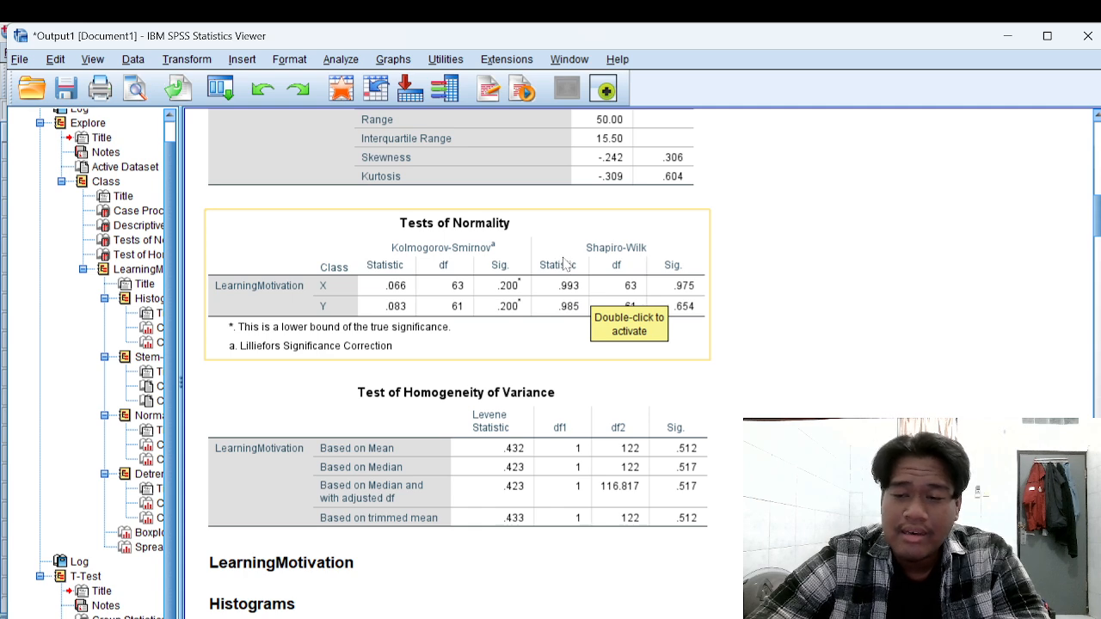
Read the normality significance values for classes X and Y and the Levene significance values for LearningMotivation
{"action": "scroll", "coordinate": [563, 264], "scroll_direction": "up", "scroll_amount": 1}
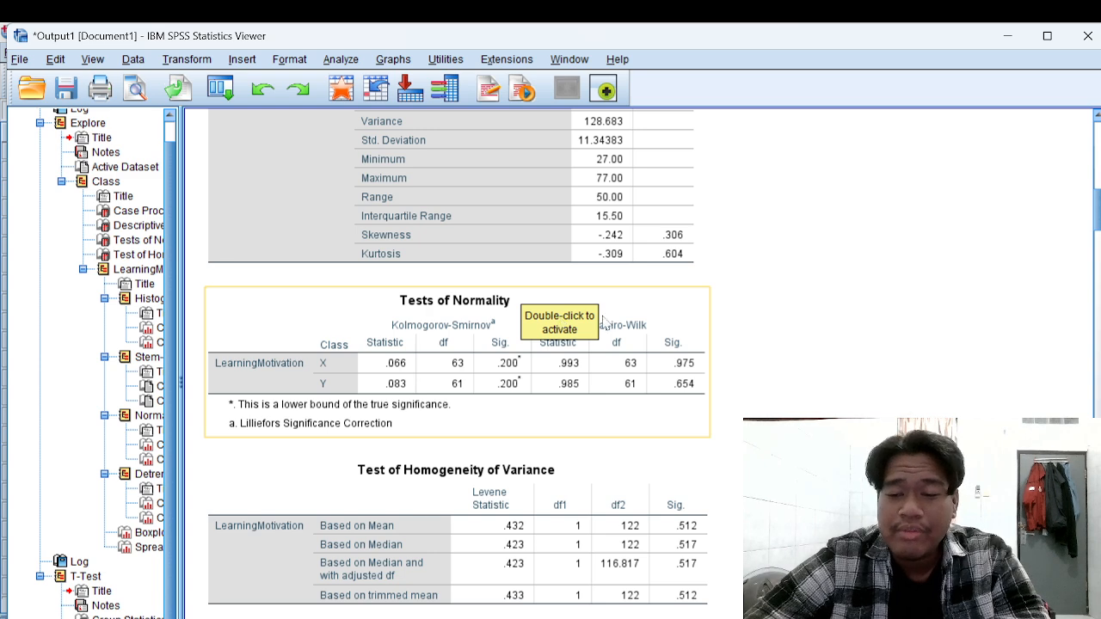
{"action": "scroll", "coordinate": [614, 331], "scroll_direction": "down", "scroll_amount": 3}
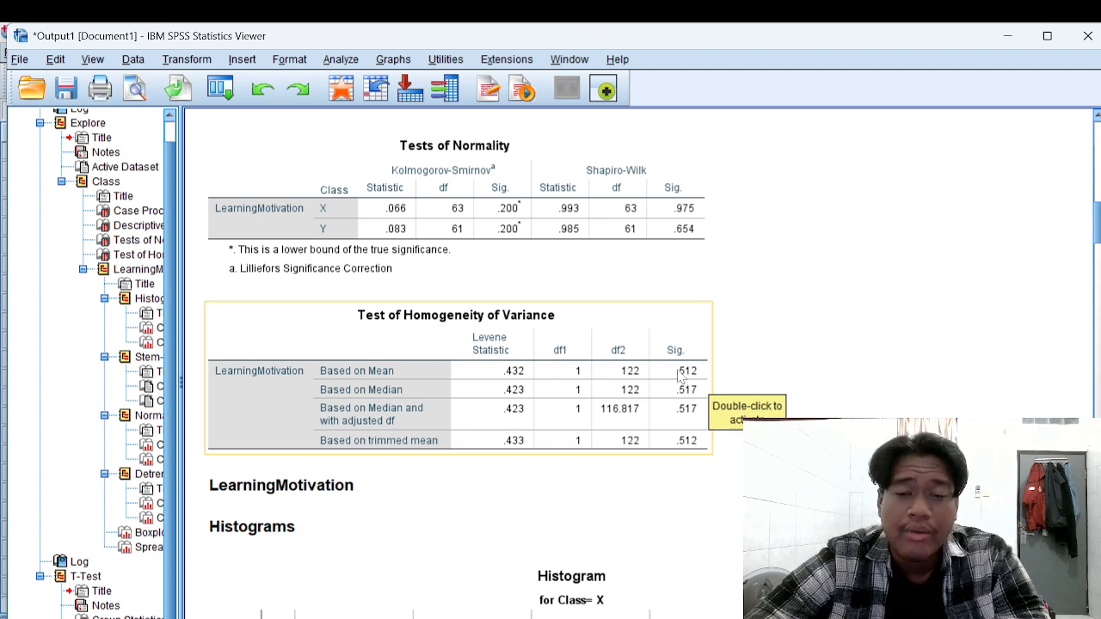
{"action": "scroll", "coordinate": [679, 373], "scroll_direction": "down", "scroll_amount": 3}
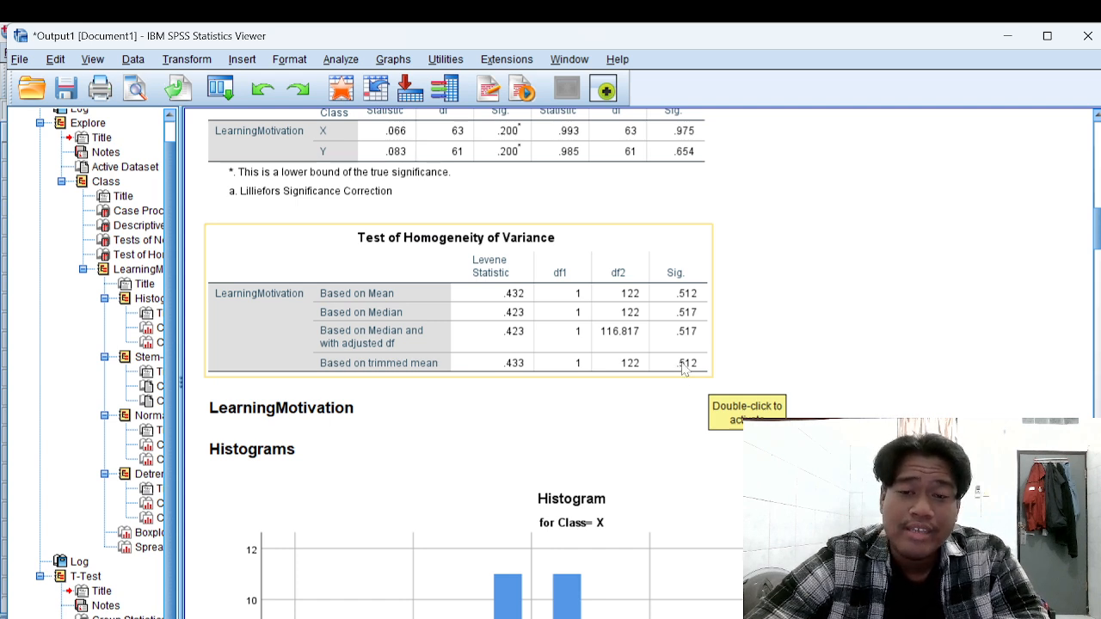
Go past the Explore plots to the T-Test output and select the Independent Samples Test table
{"action": "scroll", "coordinate": [685, 368], "scroll_direction": "down", "scroll_amount": 20}
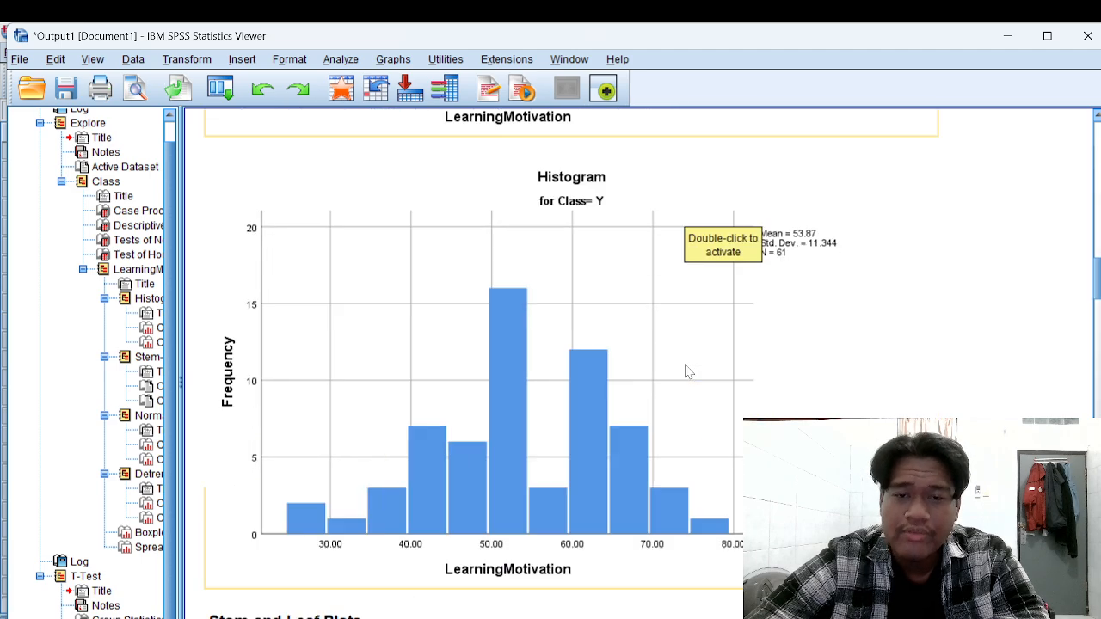
{"action": "scroll", "coordinate": [689, 370], "scroll_direction": "down", "scroll_amount": 20}
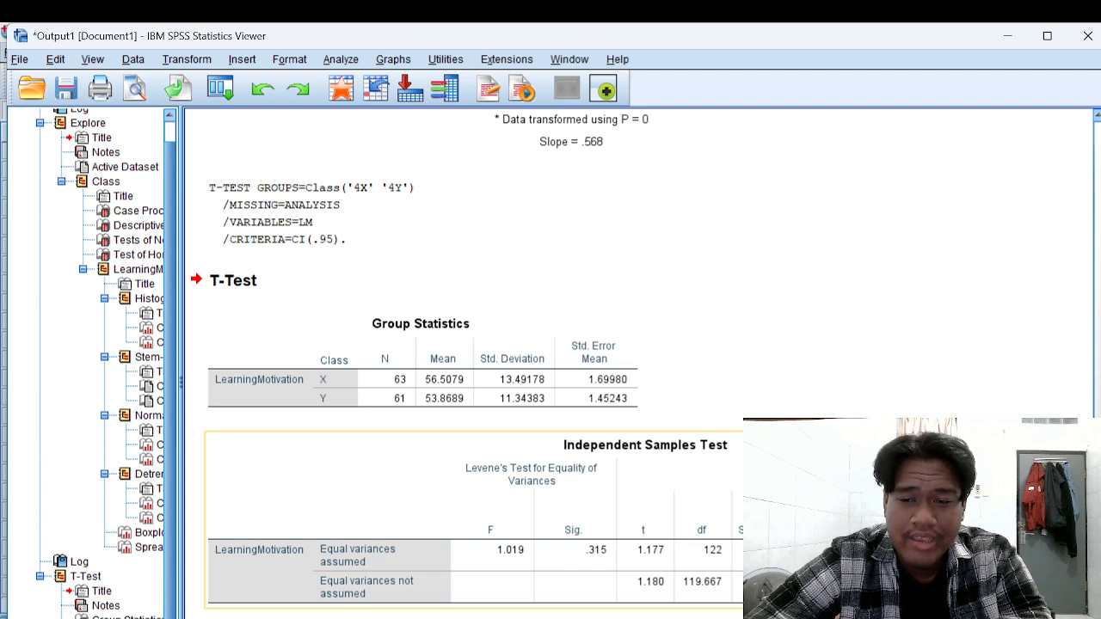
{"action": "left_click", "coordinate": [766, 550]}
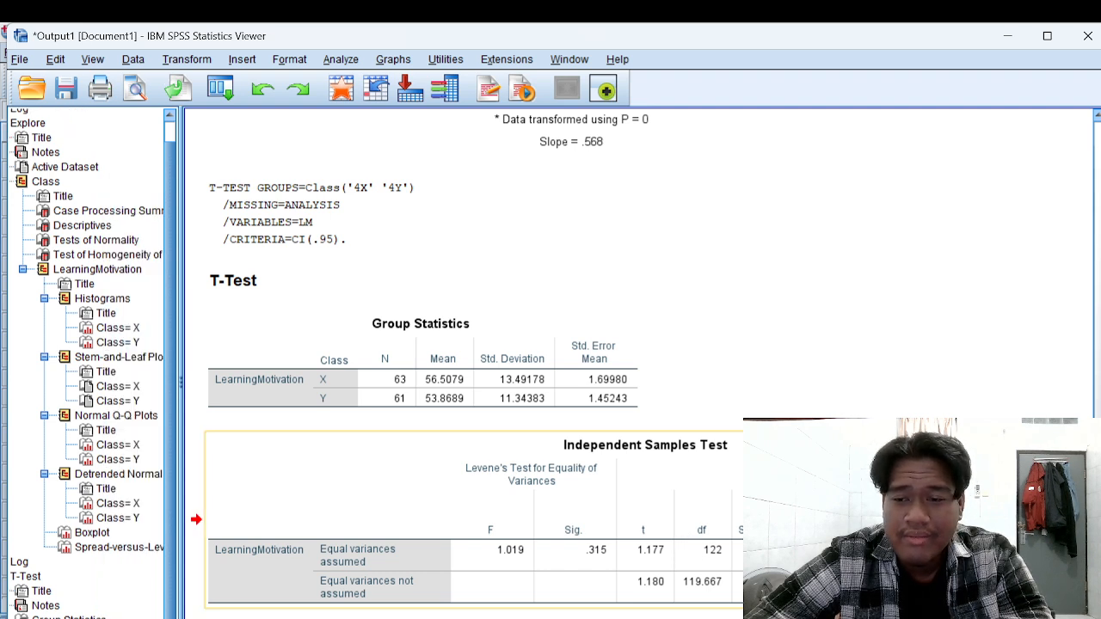